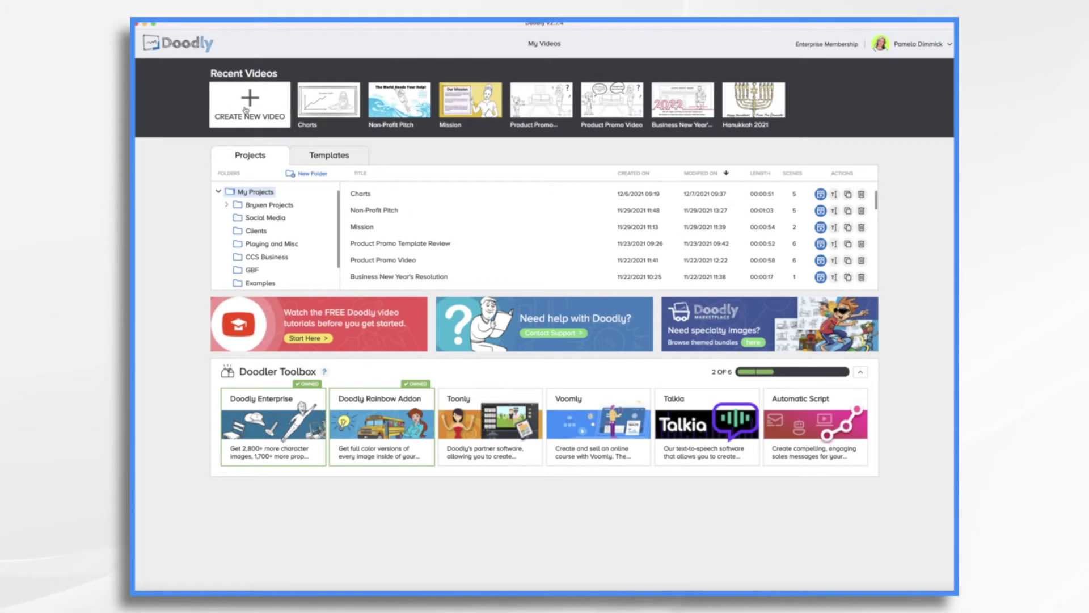
- Create the whiteboard video 'Real Estate Tiktok' at a custom, unconstrained 1080×1920 resolution
left_click(246, 109)
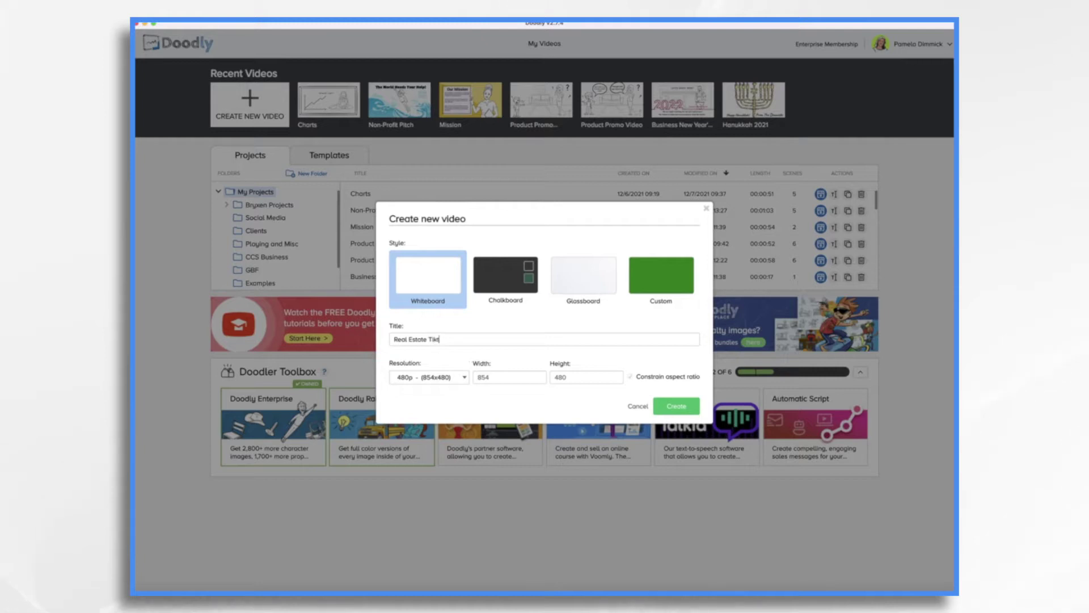
left_click(463, 379)
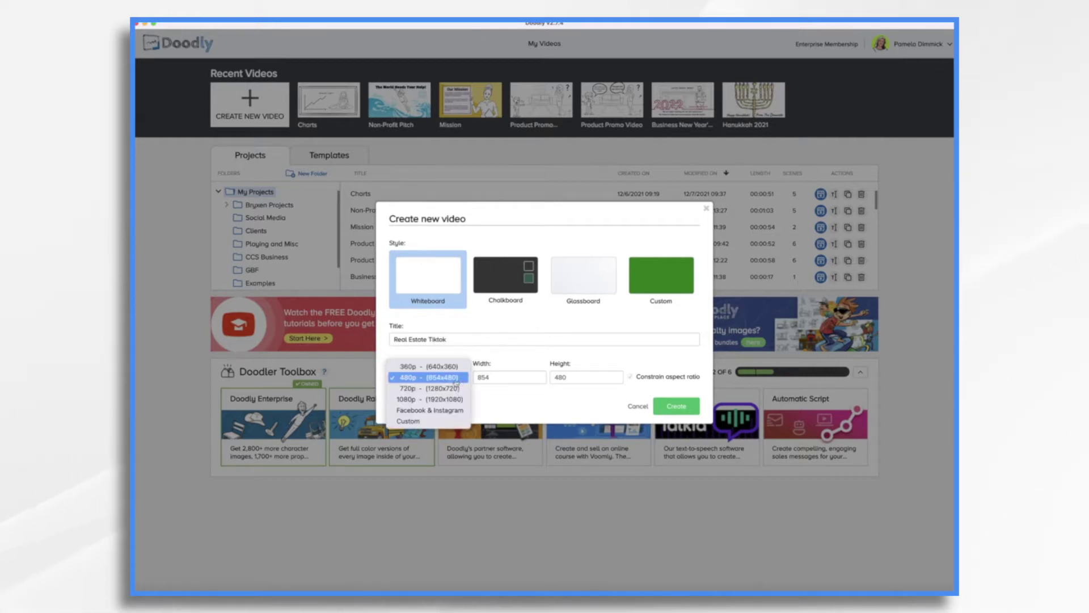
left_click(416, 423)
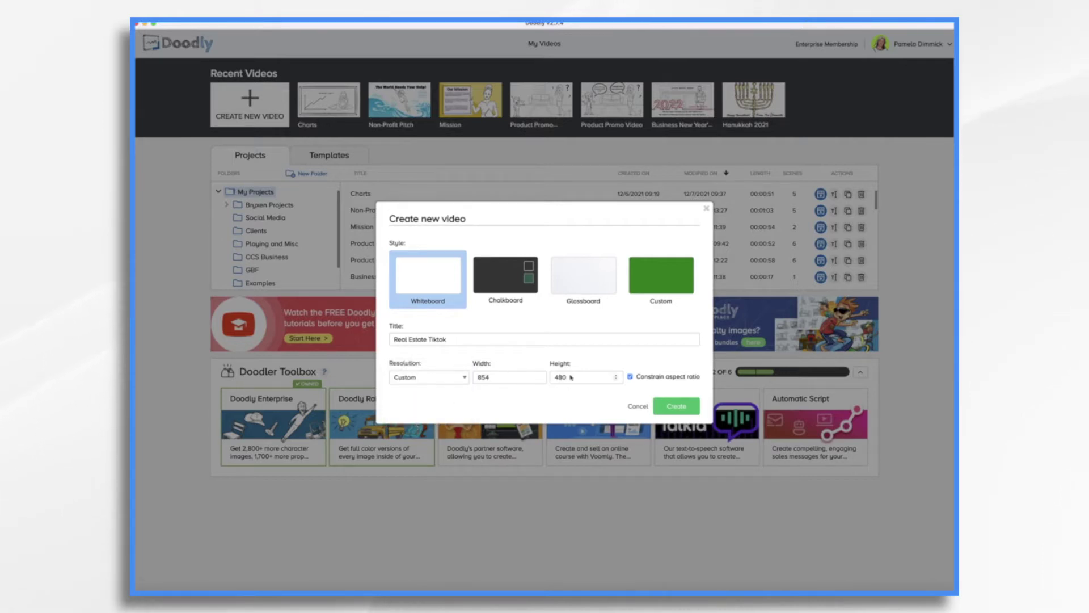
left_click(630, 377)
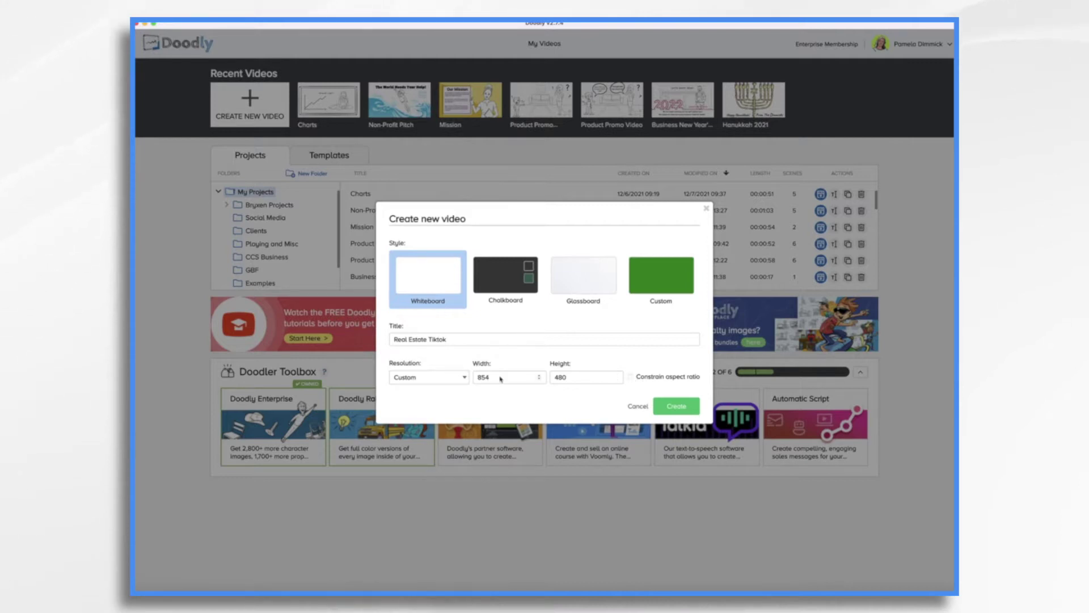
key("BackSpace")
key("BackSpace")
key("BackSpace")
type("1080")
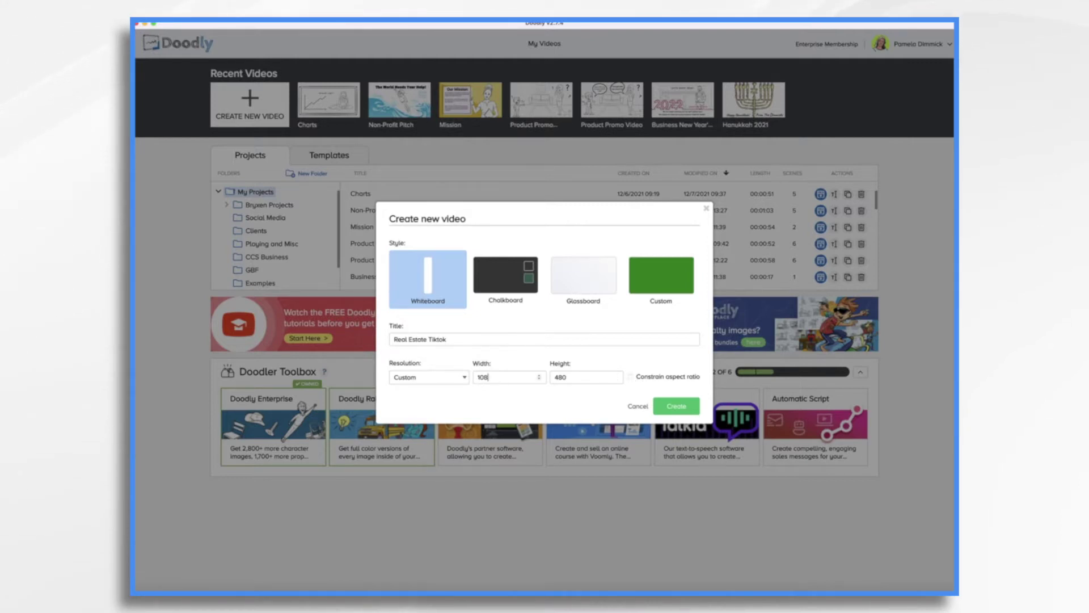
type("1920")
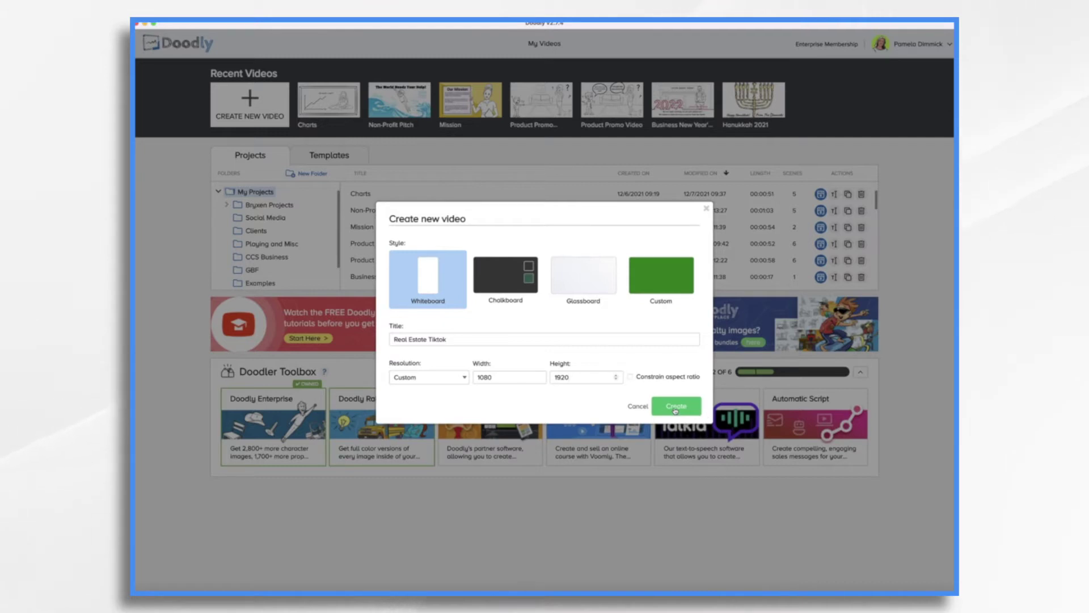
left_click(675, 406)
left_click(195, 69)
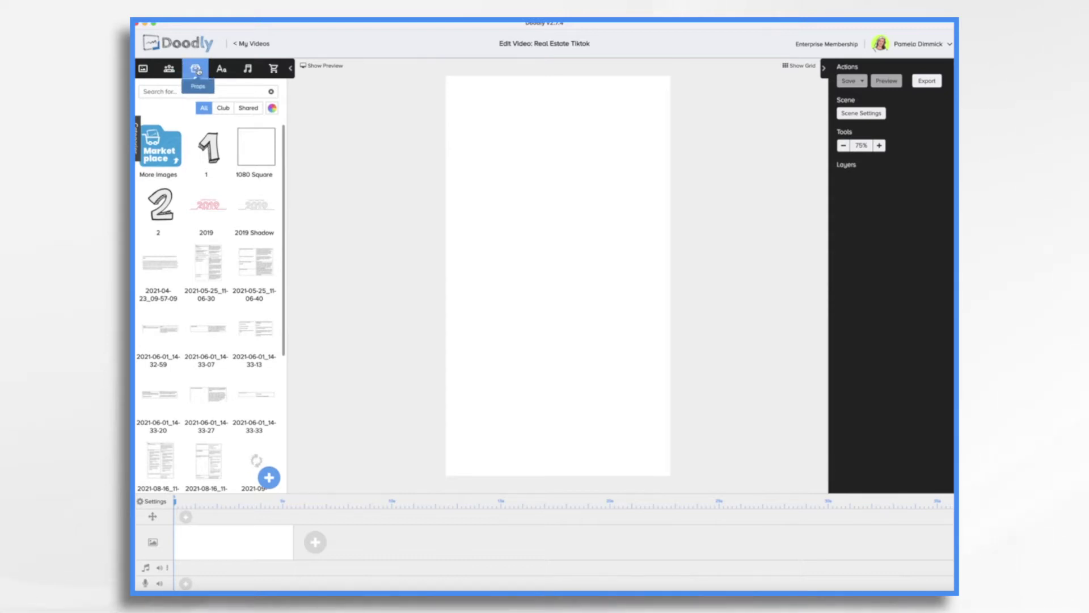
- Upload Acme Book.png as a new prop and enlarge it on the canvas
left_click(270, 477)
left_click_drag(890, 129, 556, 306)
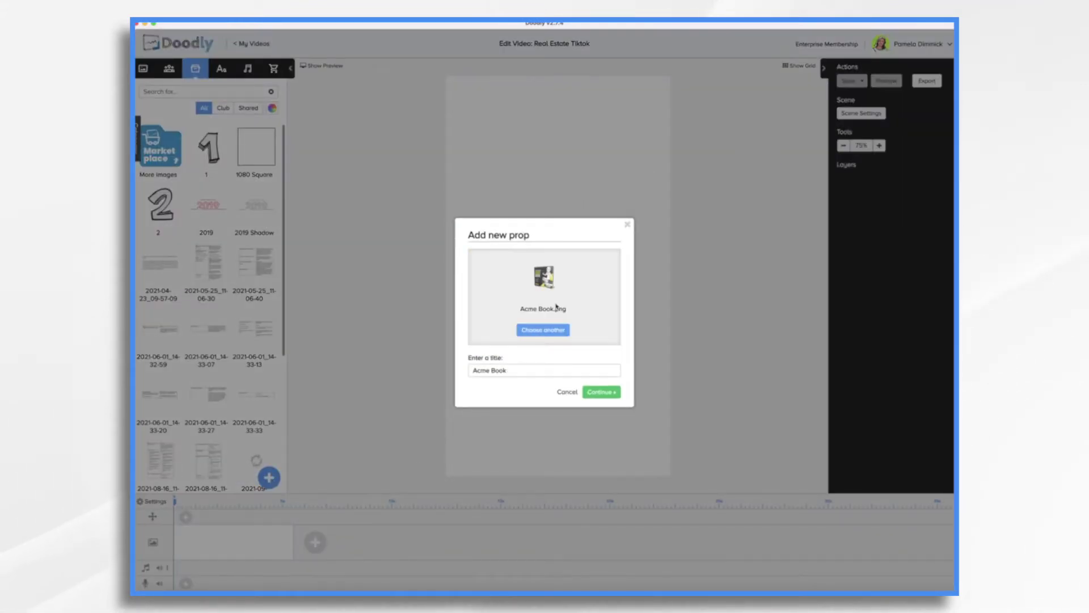
left_click(602, 392)
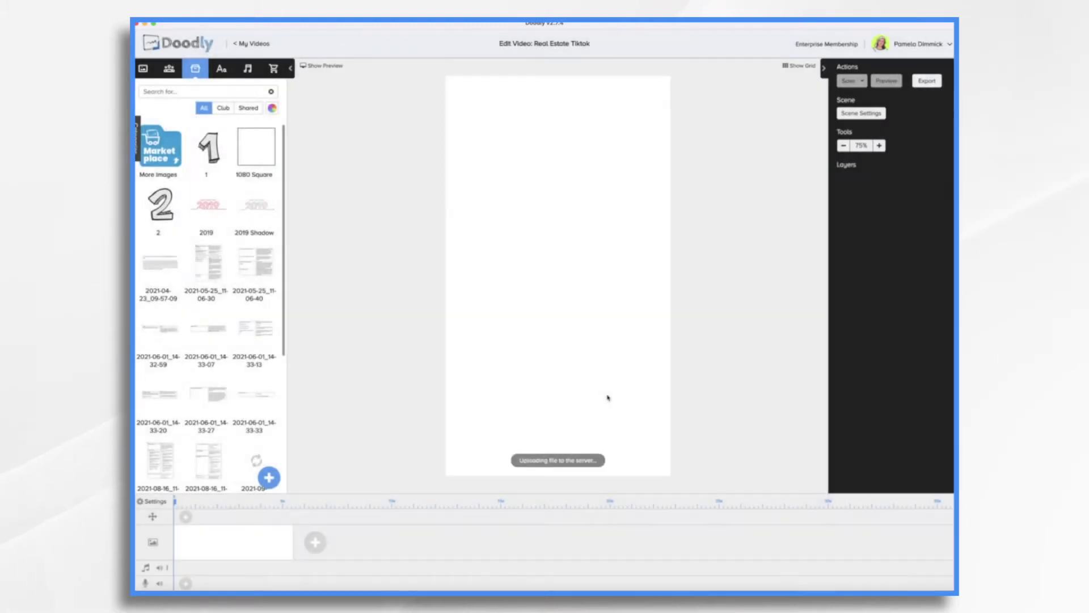
left_click(624, 266)
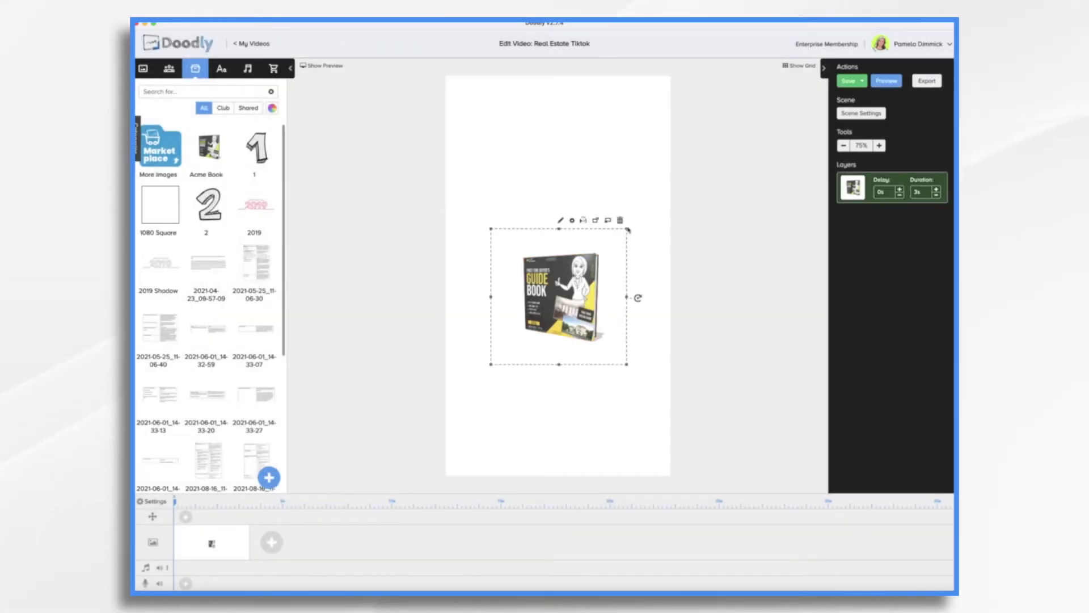
left_click_drag(626, 230, 720, 137)
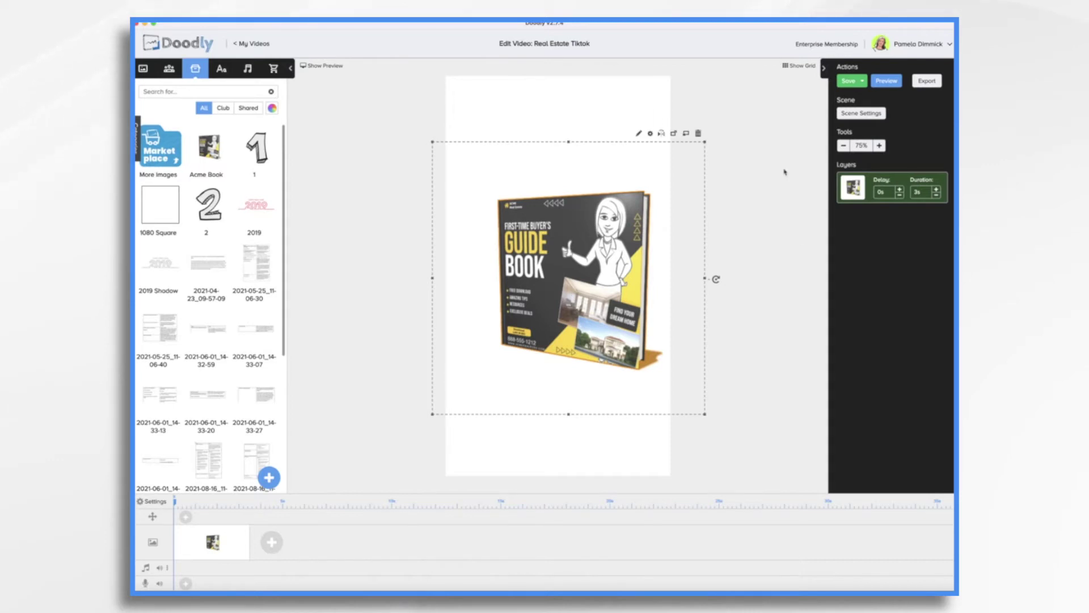
- Find the balloon couple character by searching 'coup', place it, and nudge the book up-left
left_click(169, 68)
type("coup")
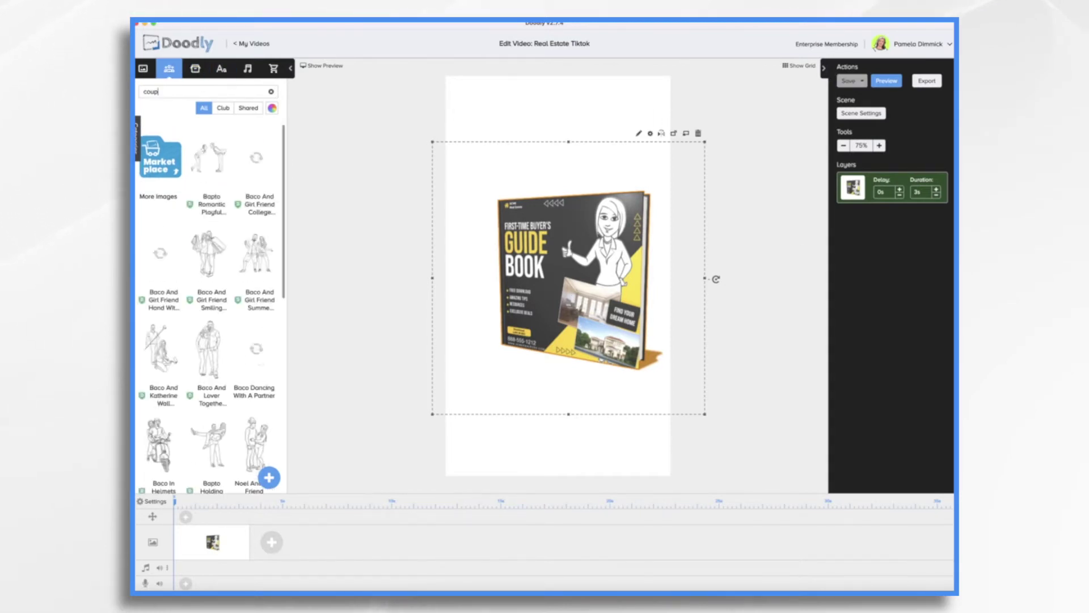
left_click_drag(160, 253, 509, 369)
left_click_drag(596, 267, 586, 249)
left_click(613, 445)
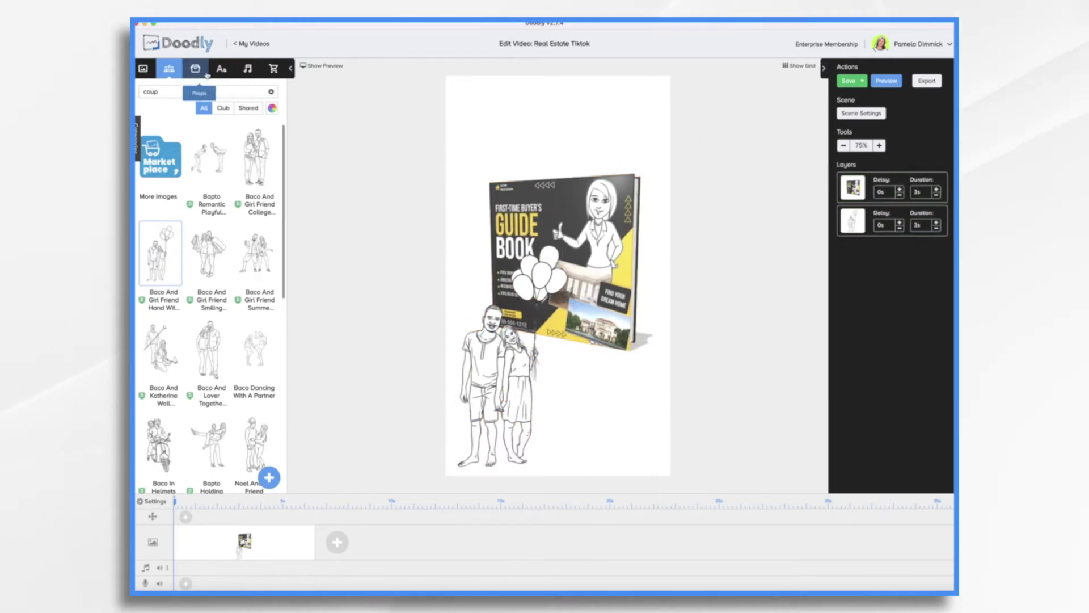
left_click(229, 69)
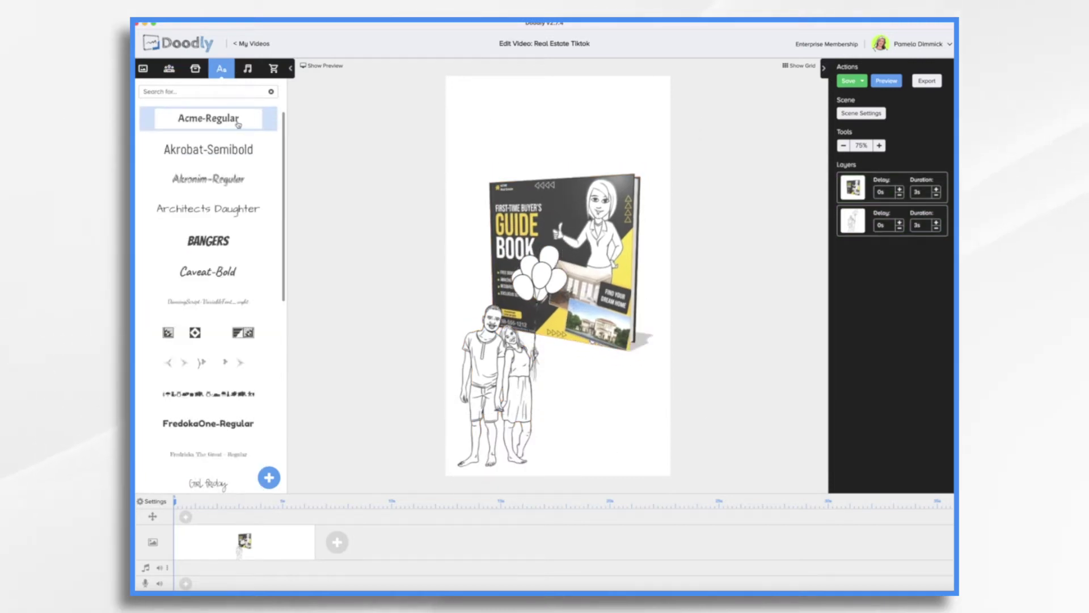
- Add an Acme-Regular heading 'ATTENTION First-Time Homebuyers', widened and moved to the top
left_click_drag(265, 121, 567, 127)
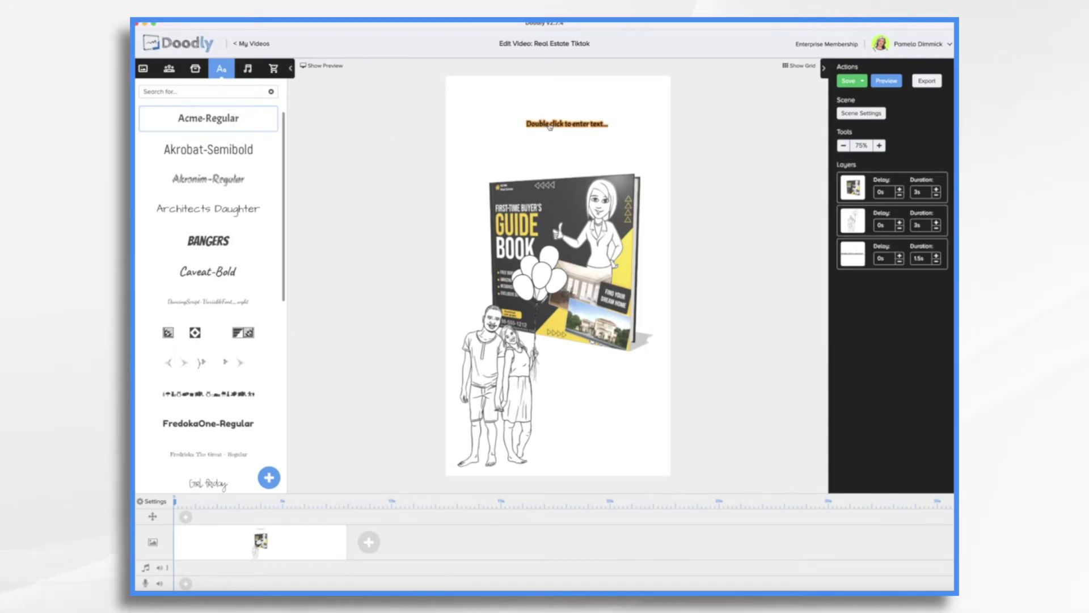
double_click(567, 126)
key("super+a")
type("A")
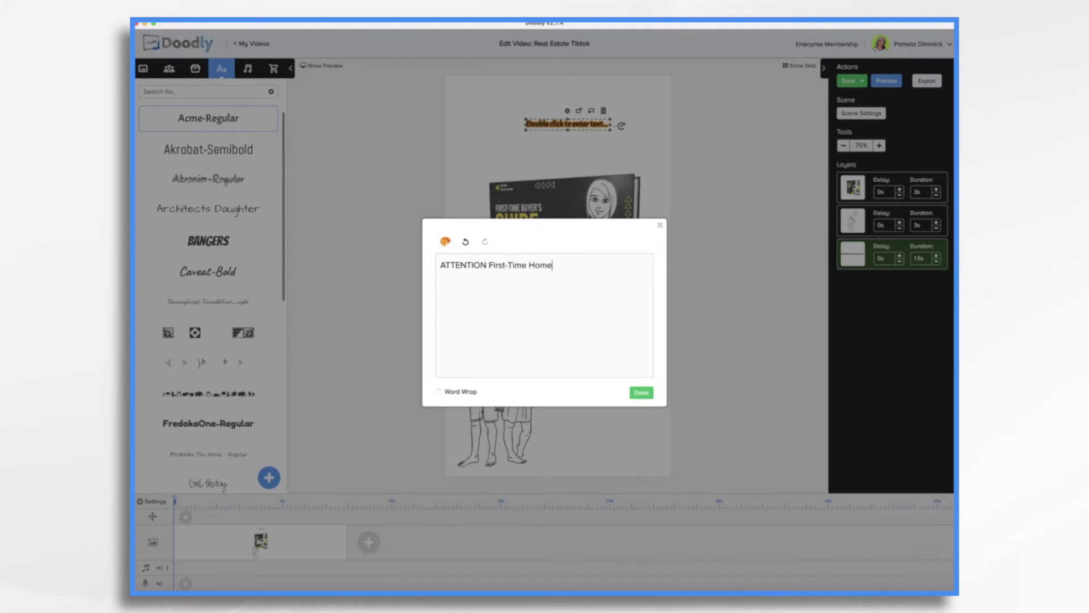
type("ebuyers")
left_click(641, 392)
left_click_drag(552, 96, 463, 121)
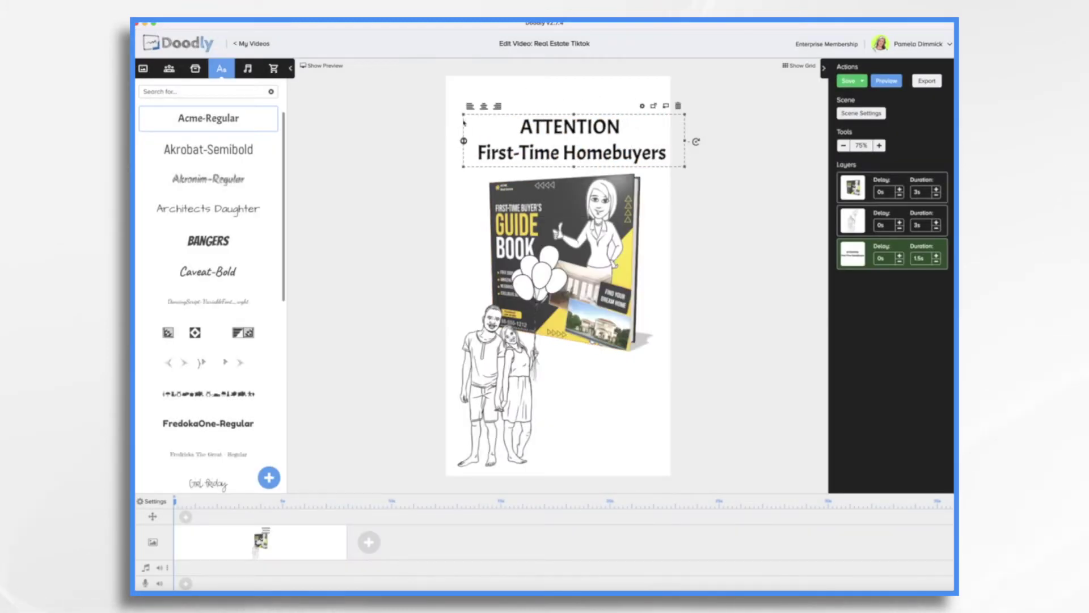
left_click_drag(575, 125, 565, 106)
left_click_drag(568, 256, 563, 244)
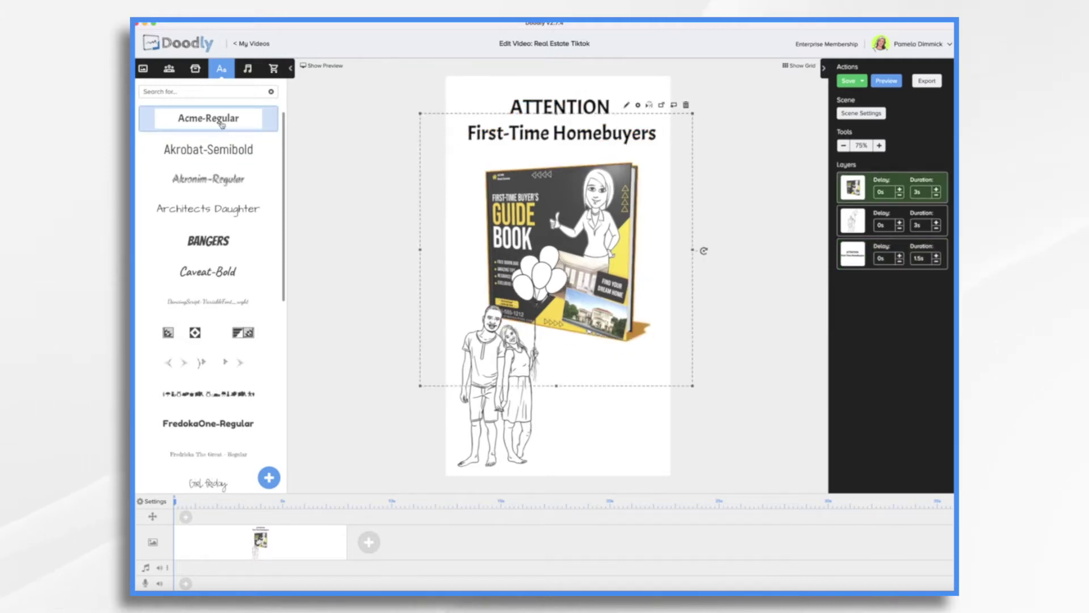
- Add the word-wrapped tagline 'Yes, You Can Afford to Buy a Home!' below the book, plus an empty text box
left_click_drag(221, 123, 599, 400)
double_click(579, 400)
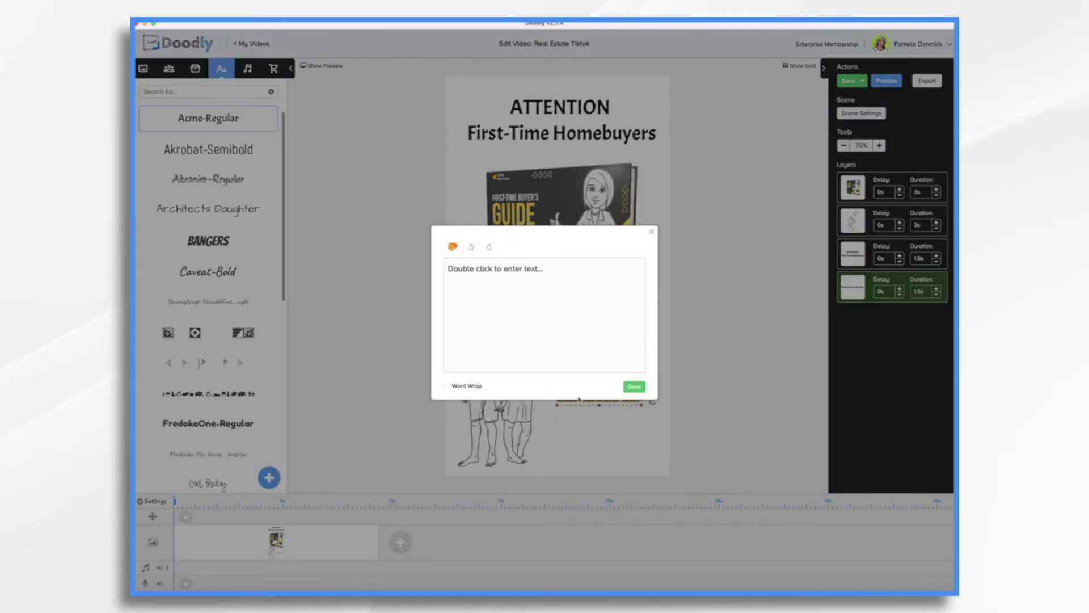
key("ctrl+a")
type("Yes, You Can Afford to Buy a Home!")
left_click(440, 392)
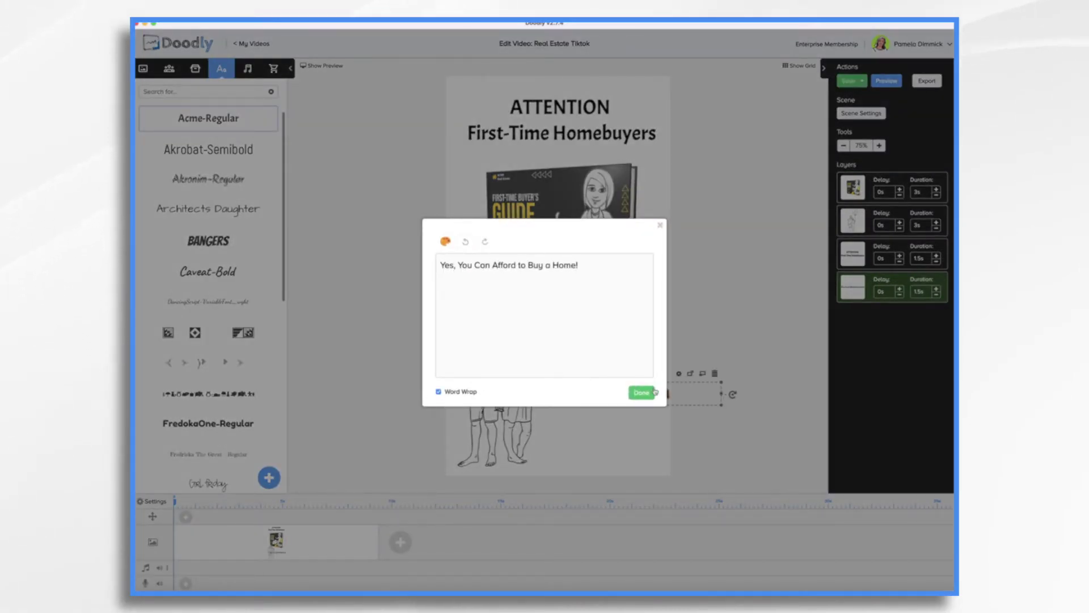
left_click(641, 392)
left_click_drag(571, 373, 600, 375)
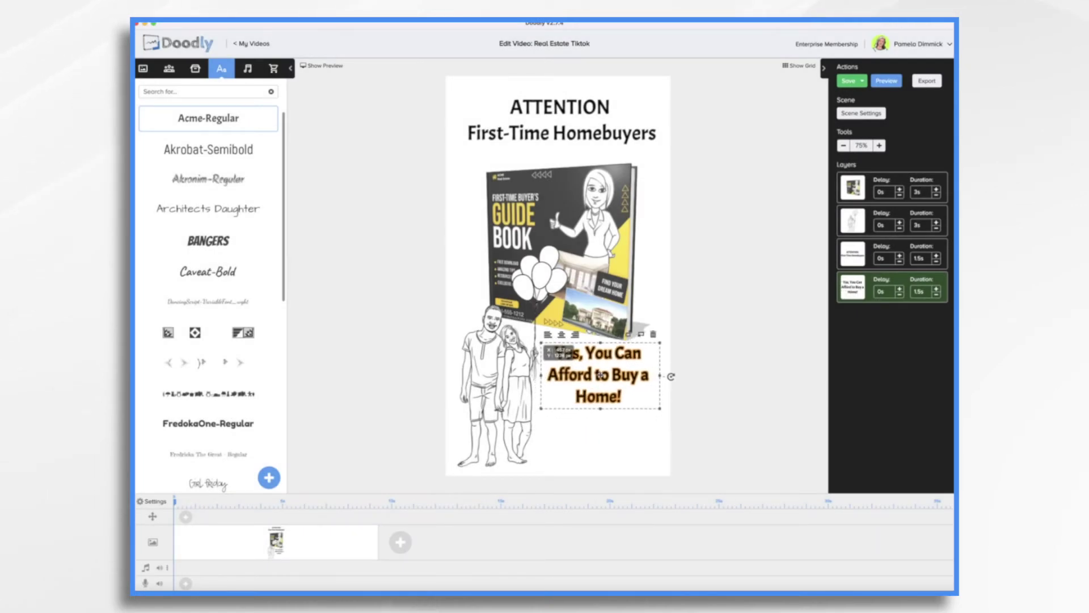
left_click_drag(207, 125, 573, 440)
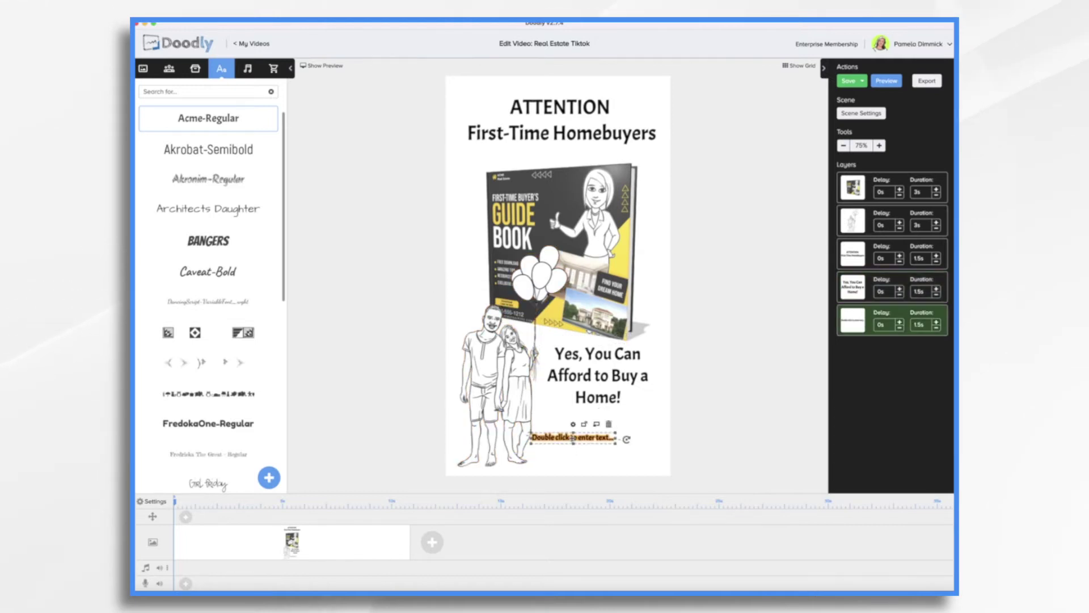
- Type 'Link in BIO' into the third text box and move it up
double_click(573, 438)
key("ctrl+a")
type("Link in B")
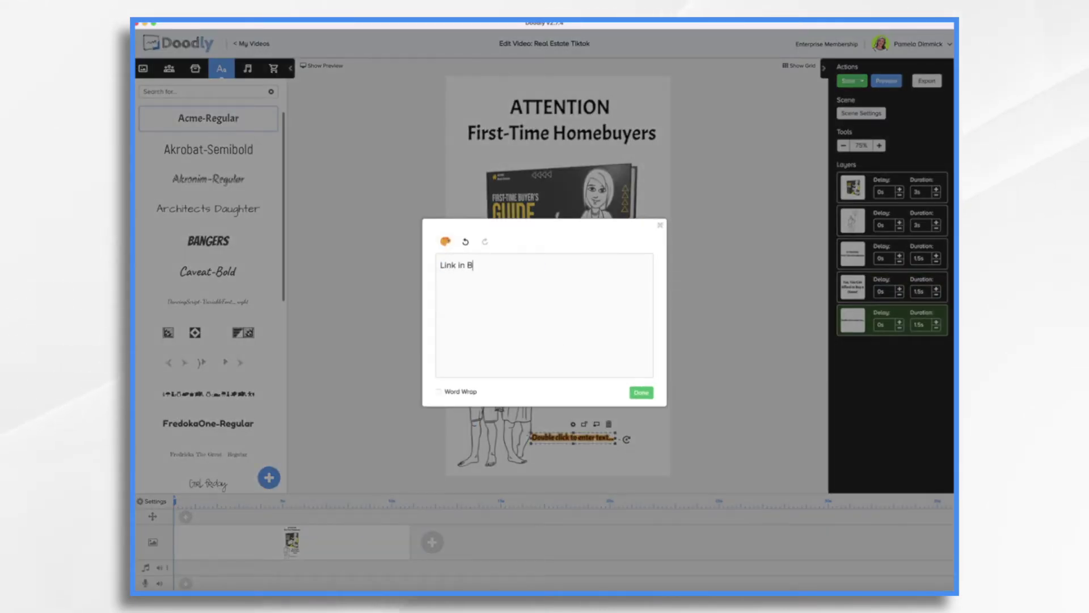
left_click(641, 392)
left_click_drag(615, 451, 585, 430)
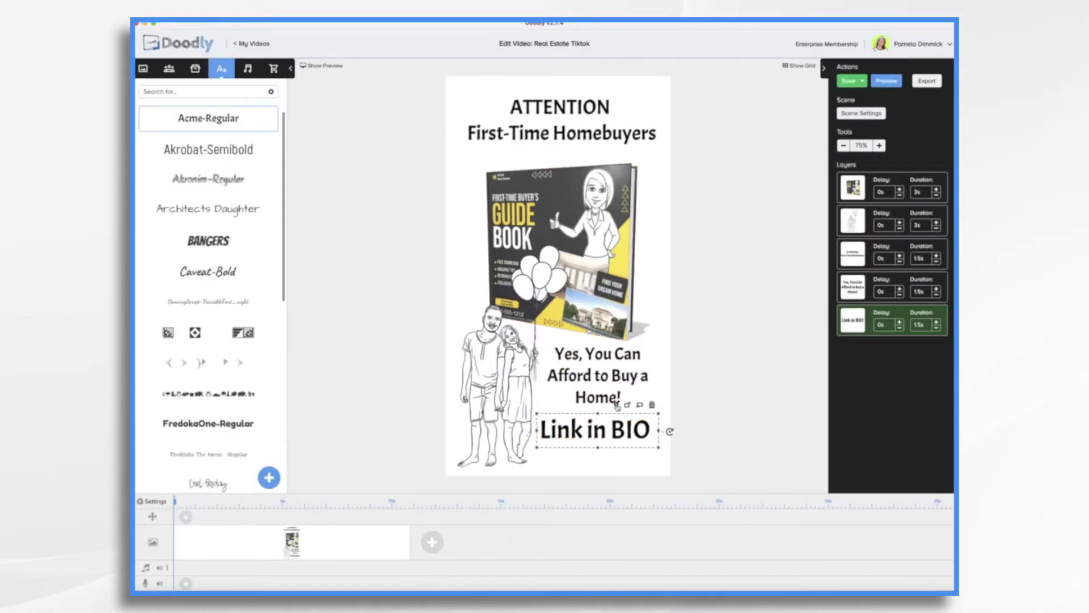
- Color the Link in BIO text yellow (#FFC000) in its Asset Settings
left_click(616, 405)
left_click(500, 275)
left_click(523, 389)
left_click(544, 426)
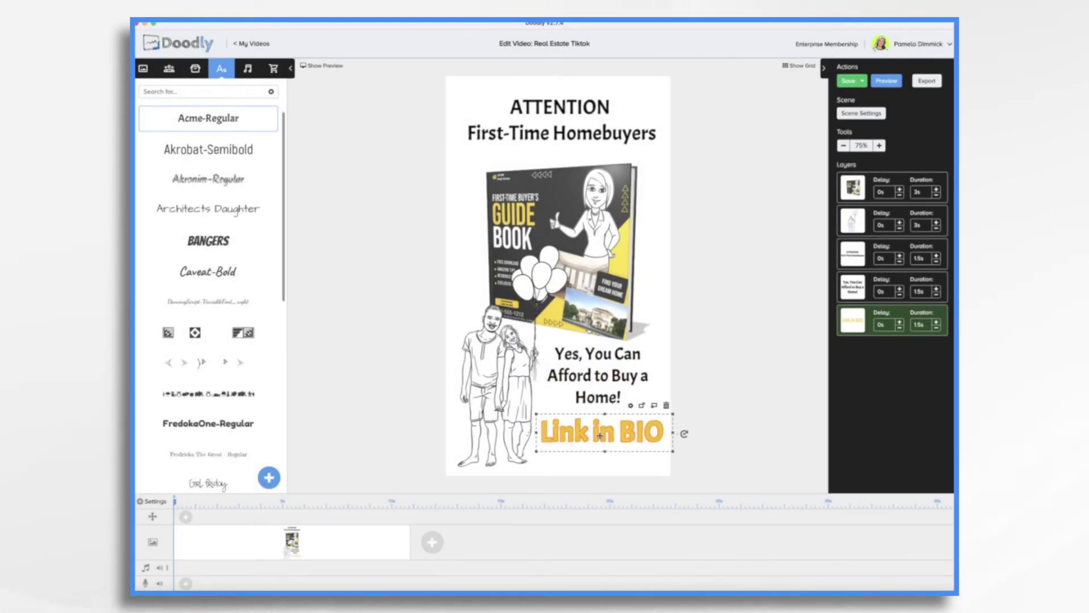
left_click(657, 260)
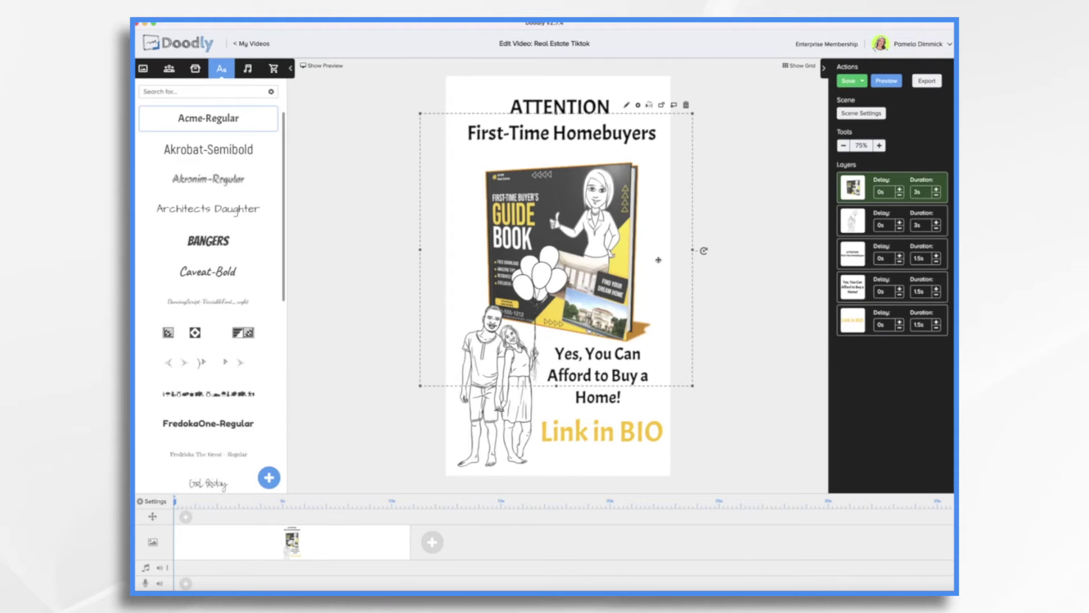
left_click(626, 437)
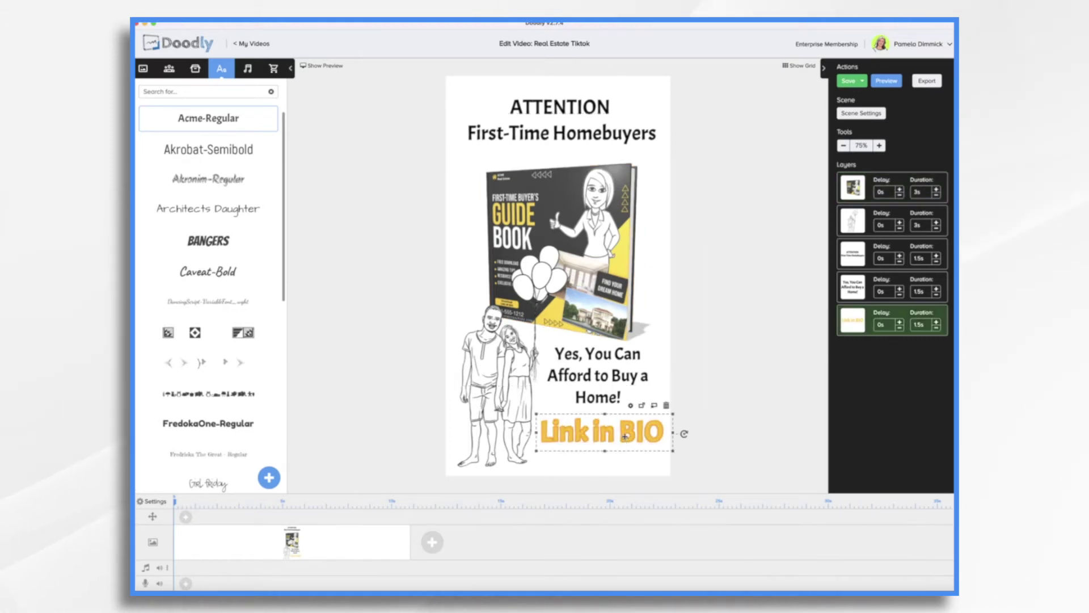
- Duplicate the Link in BIO text with copy and paste
key("super+c")
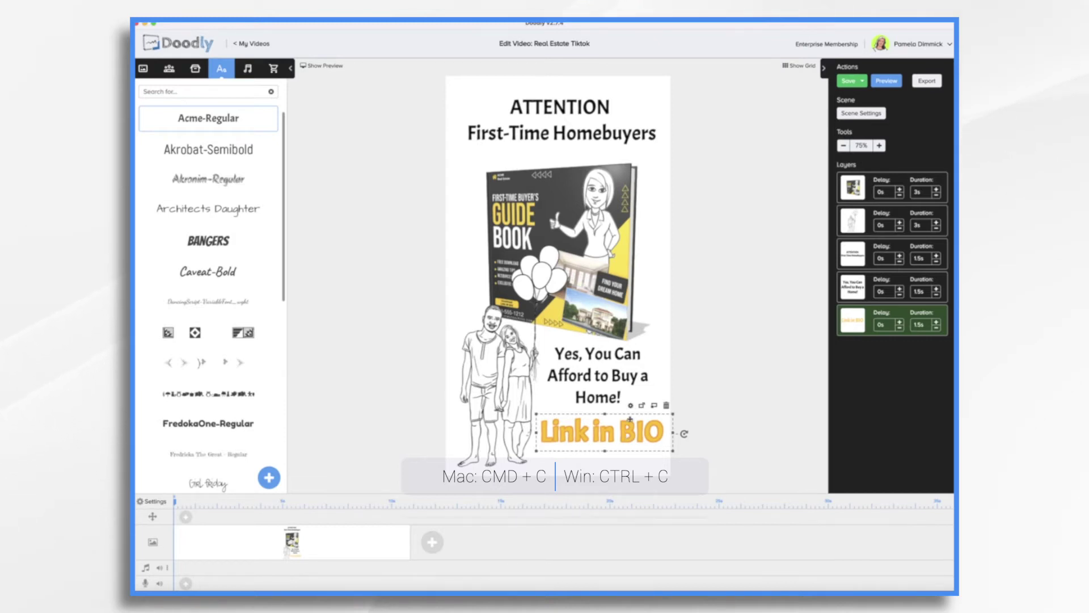
key("super+v")
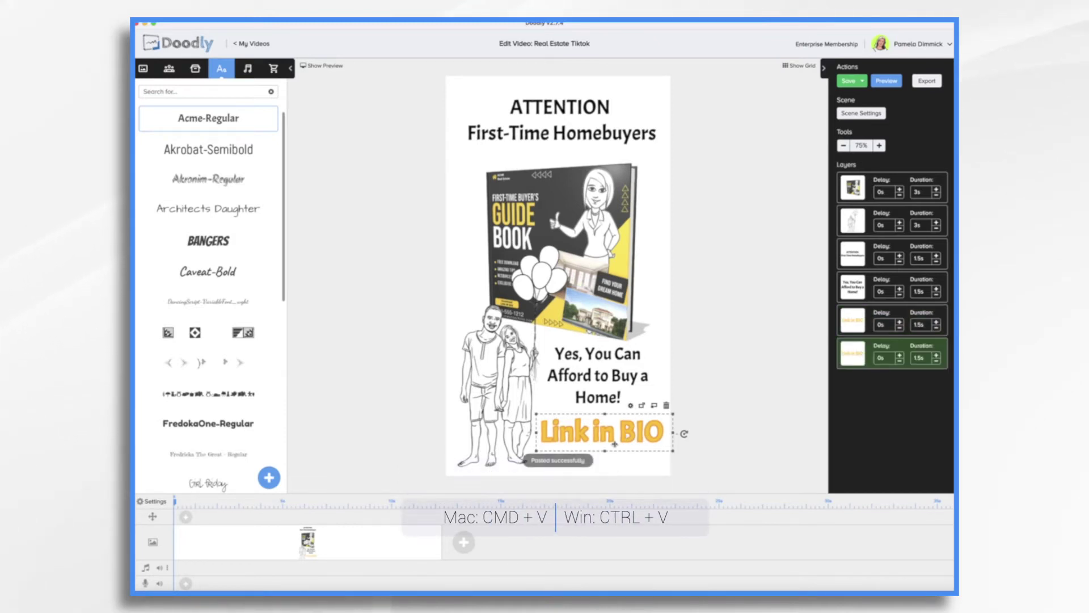
left_click_drag(611, 438, 611, 436)
left_click(609, 438)
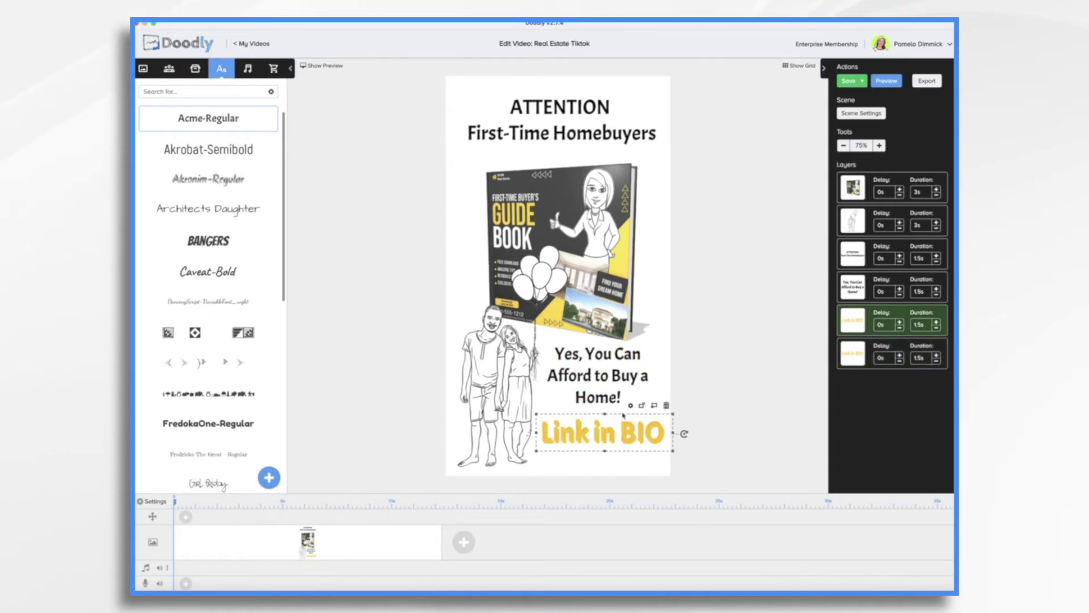
- Color the copy dark grey #4A4A4A and offset the yellow text slightly as a shadow
left_click(631, 406)
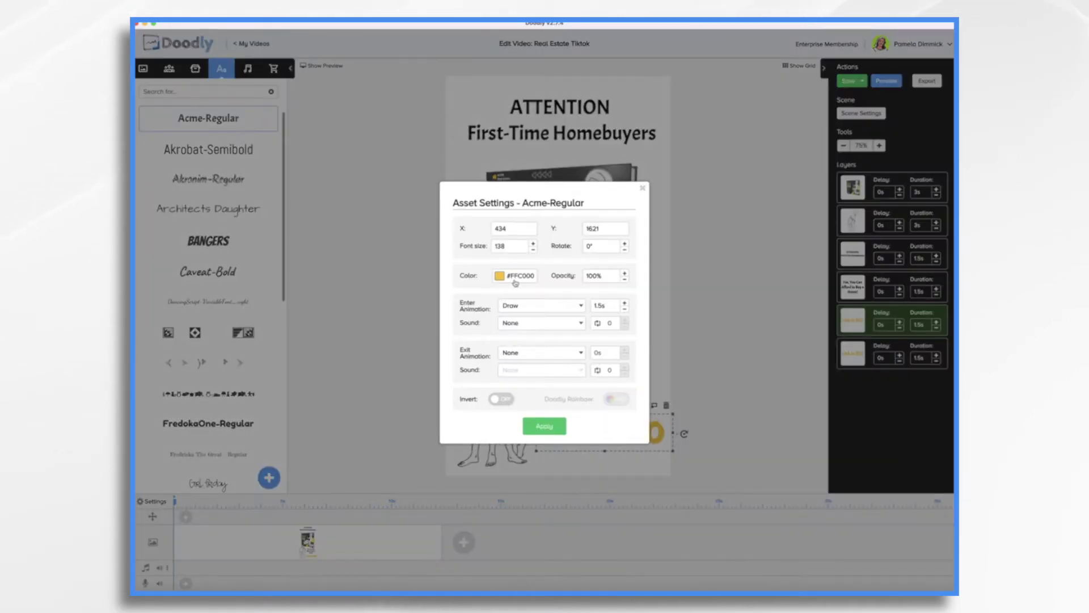
left_click(499, 276)
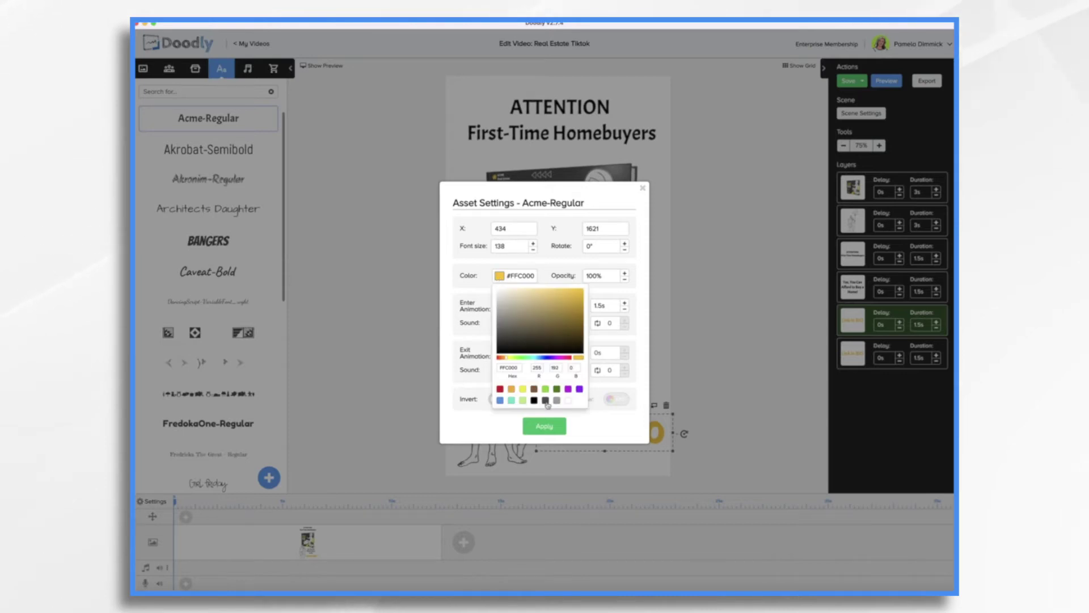
left_click(545, 400)
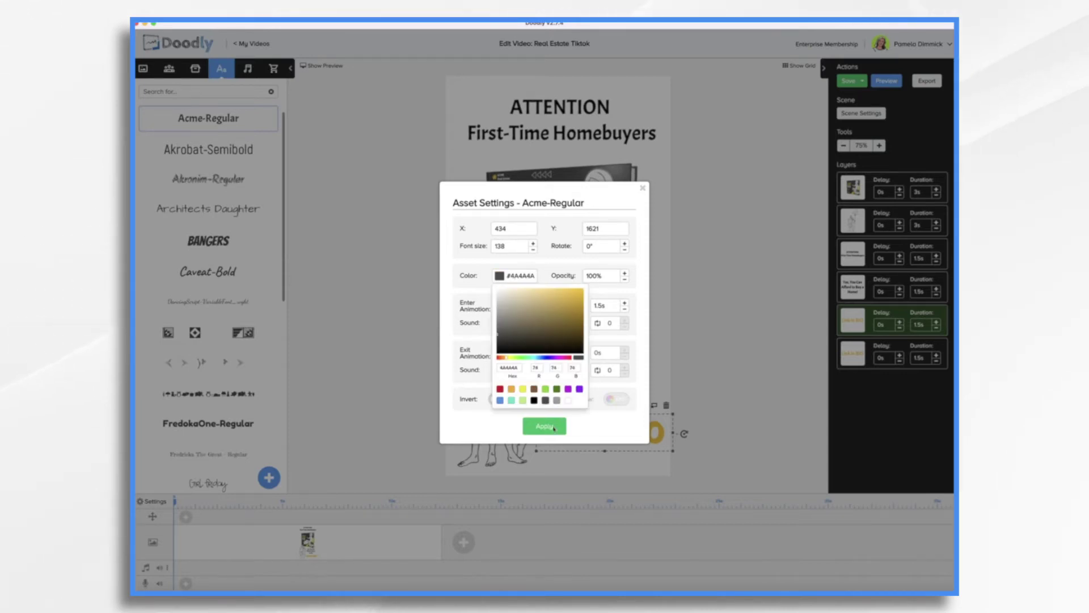
left_click(546, 427)
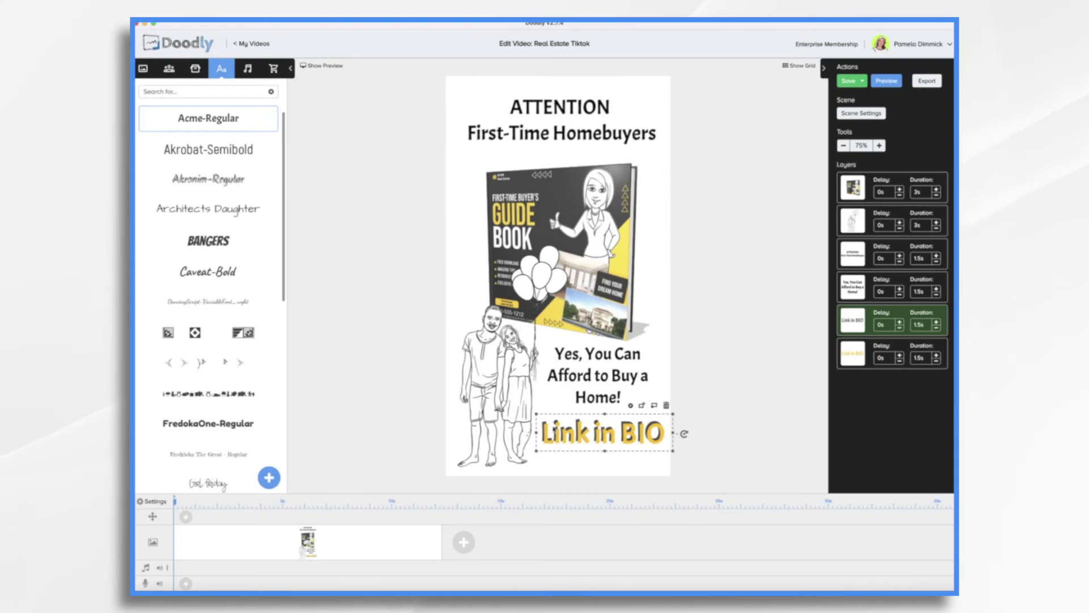
left_click_drag(626, 434, 627, 435)
left_click(170, 68)
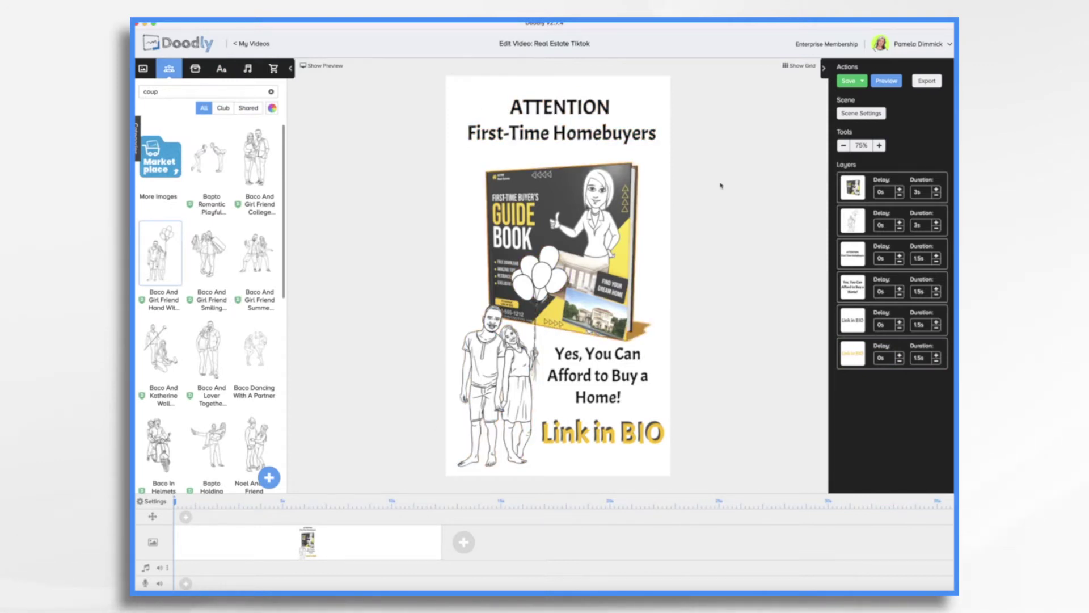
- Browse the Backgrounds library results for 'backgr' to find the watercolour background
left_click(195, 68)
scroll(199, 284, "down", 3)
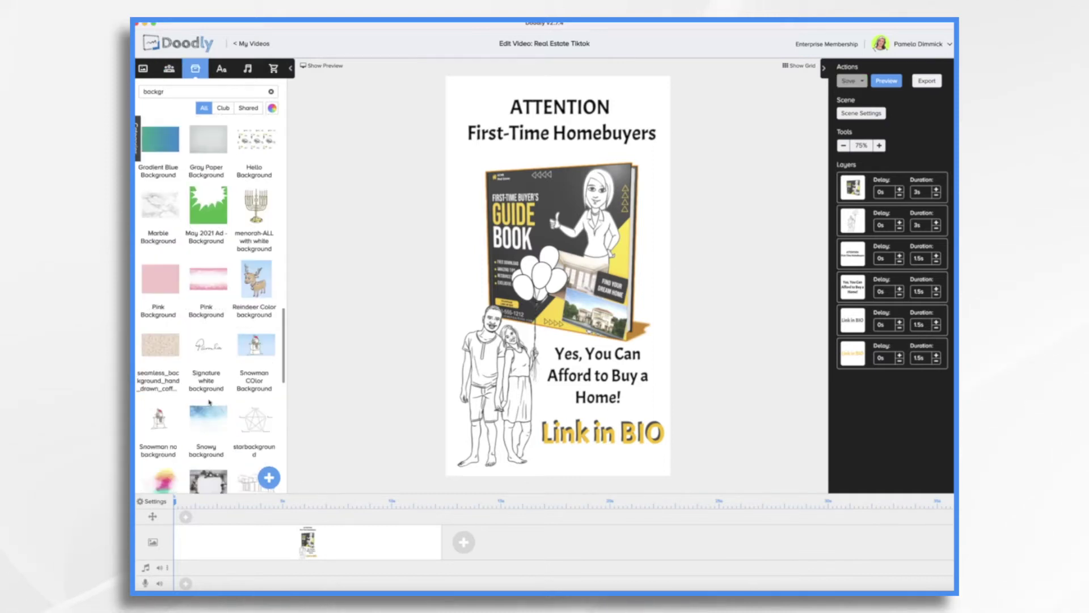
scroll(209, 403, "down", 4)
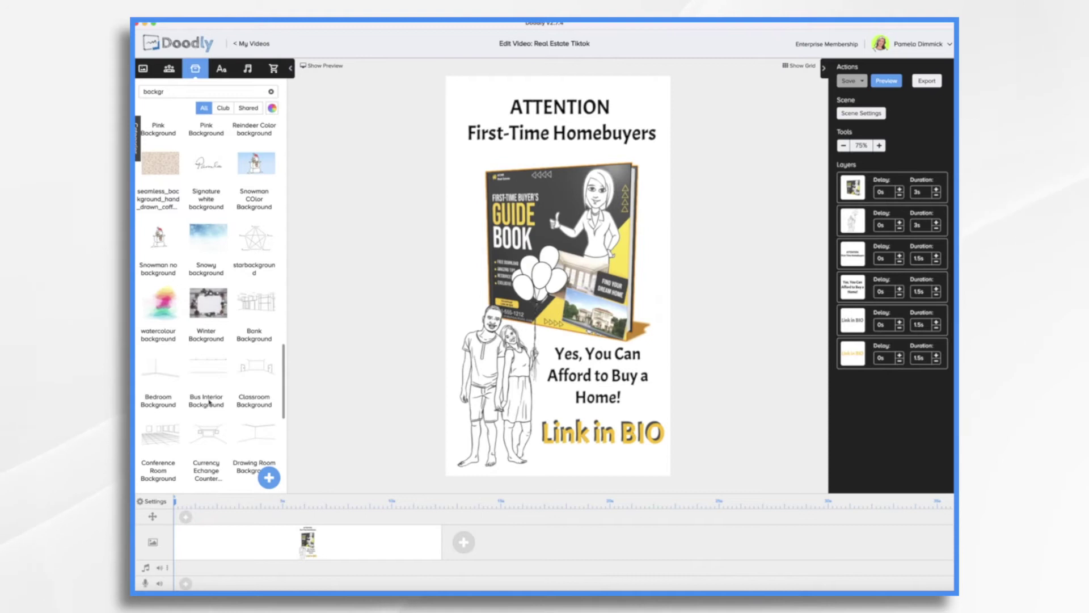
scroll(209, 403, "down", 3)
scroll(209, 403, "up", 1)
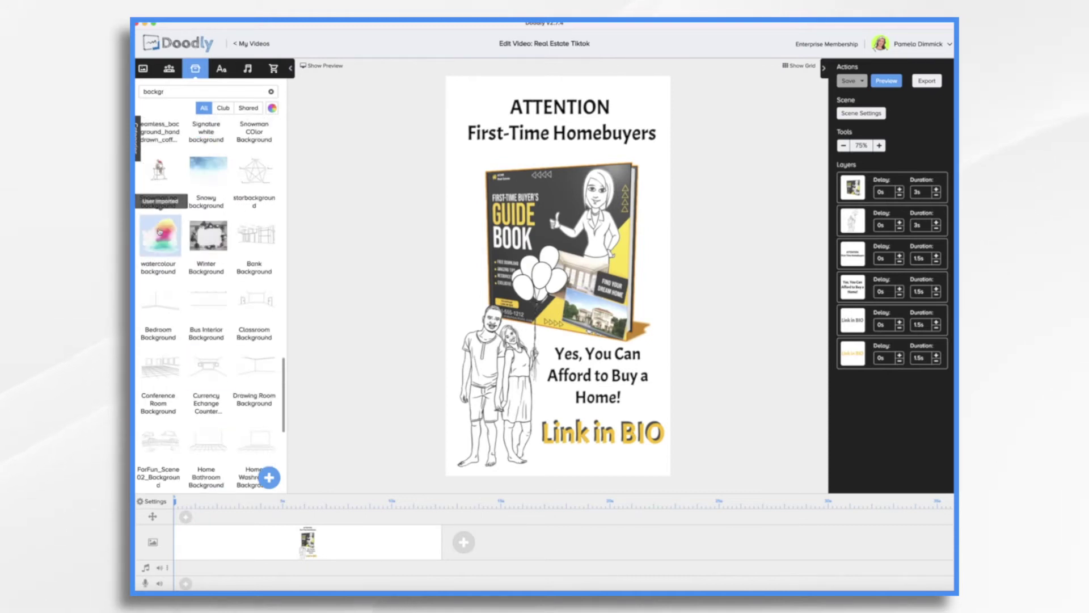
- Place the watercolour background first in Layers and stretch it over the whole portrait canvas
left_click_drag(160, 235, 451, 202)
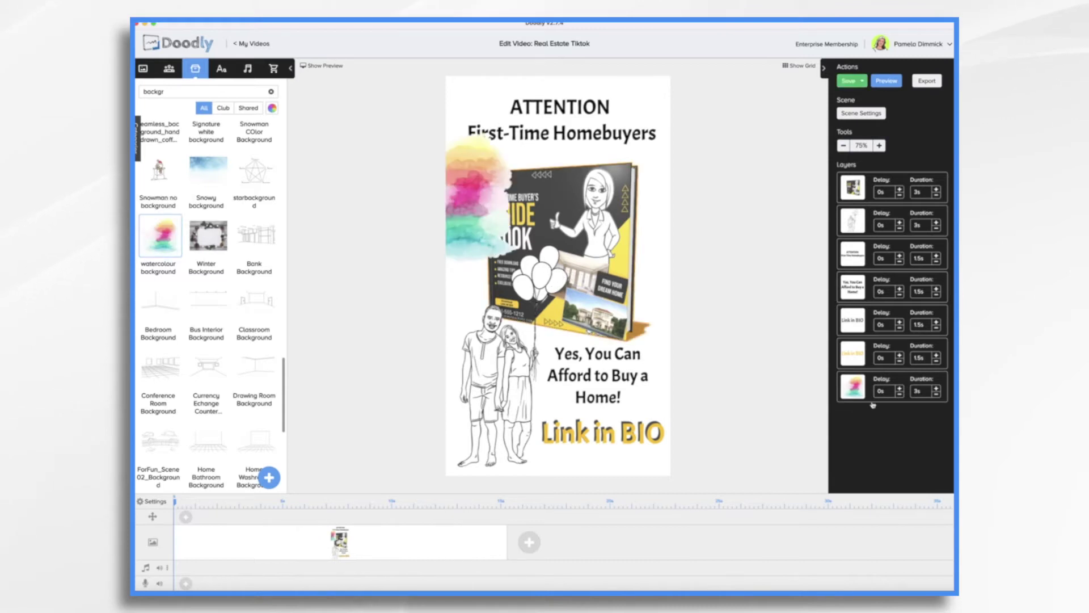
left_click_drag(860, 207, 859, 195)
left_click_drag(452, 265, 451, 417)
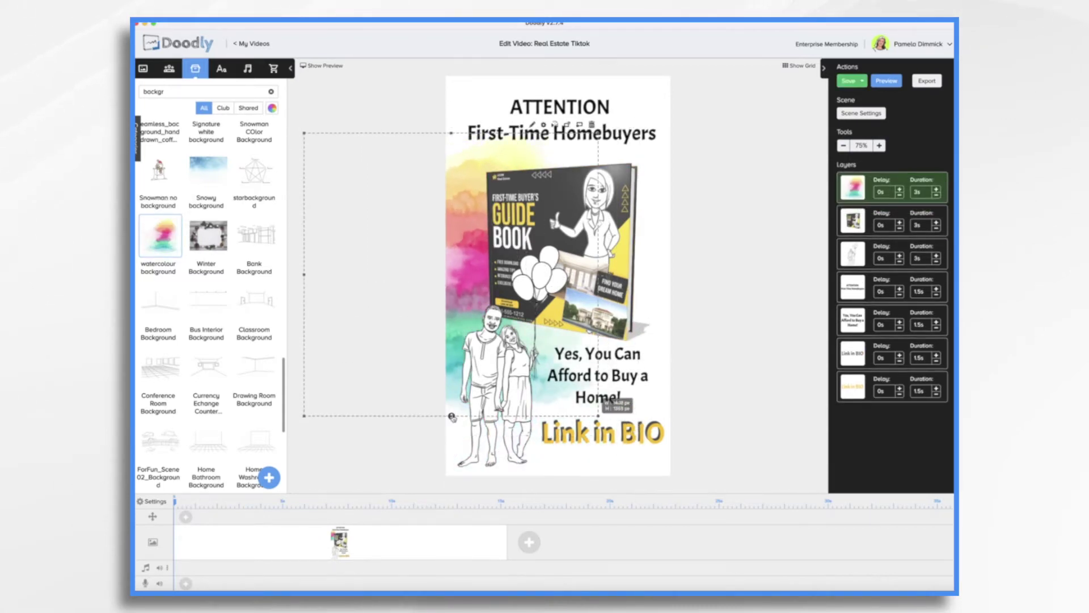
left_click_drag(452, 133, 406, 75)
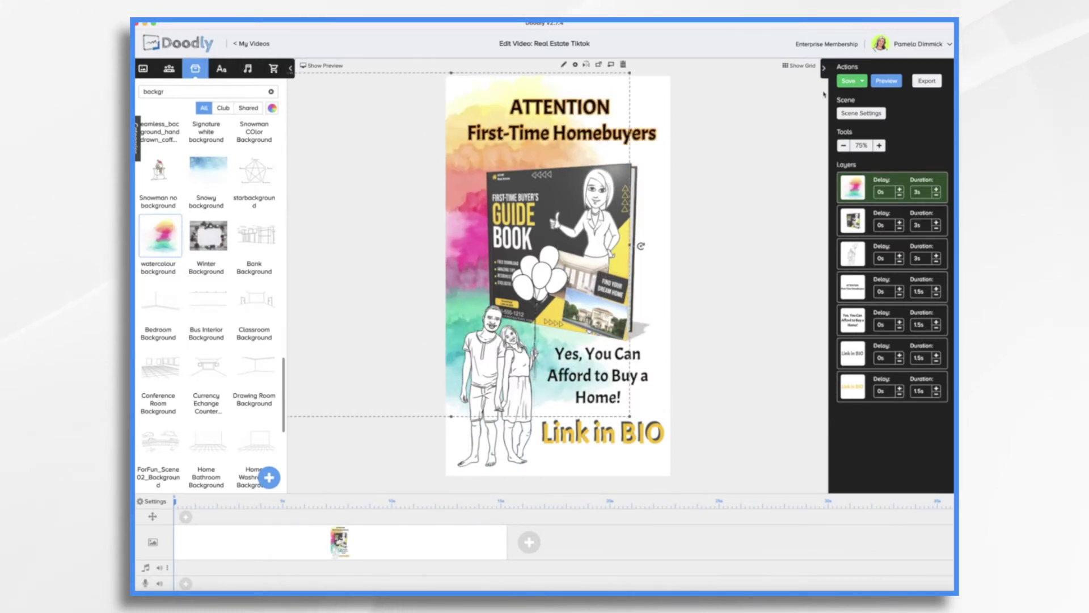
scroll(476, 256, "down", 2)
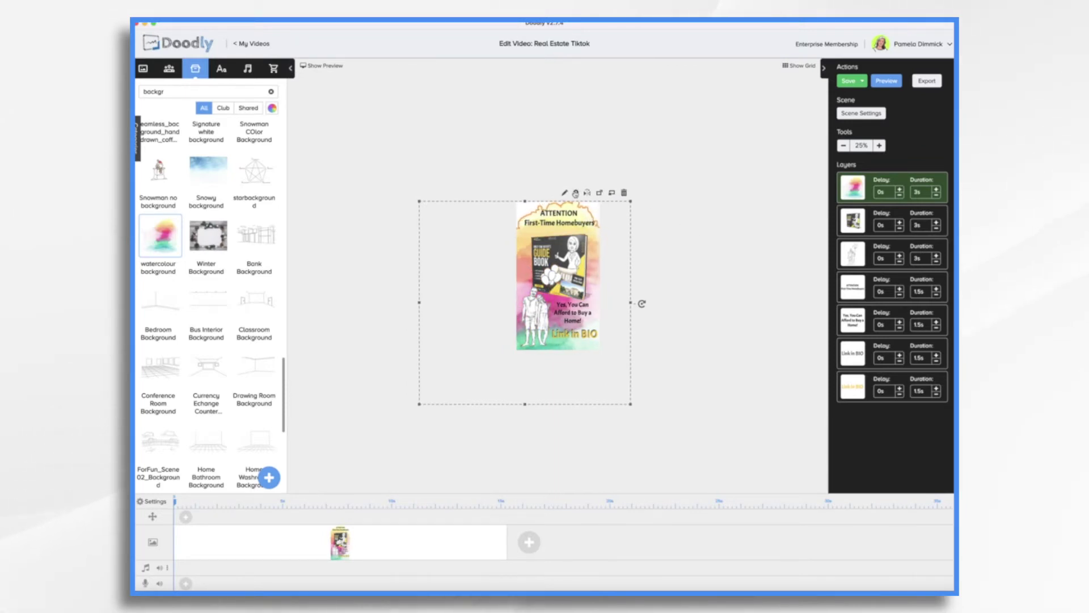
- Lower the watercolour background's opacity to 50%, then to 20%
left_click(575, 194)
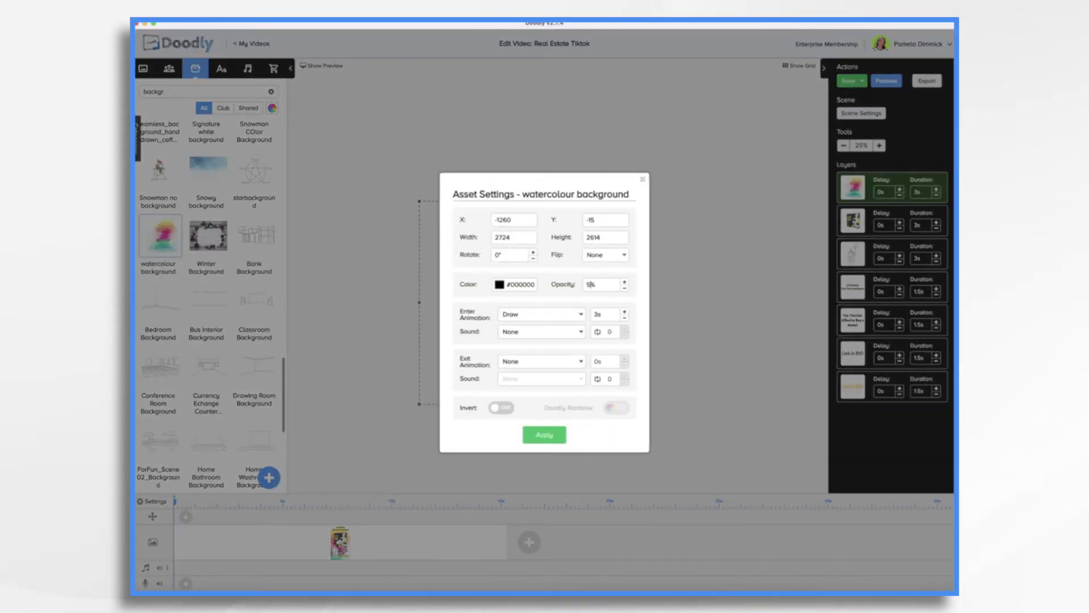
left_click(546, 437)
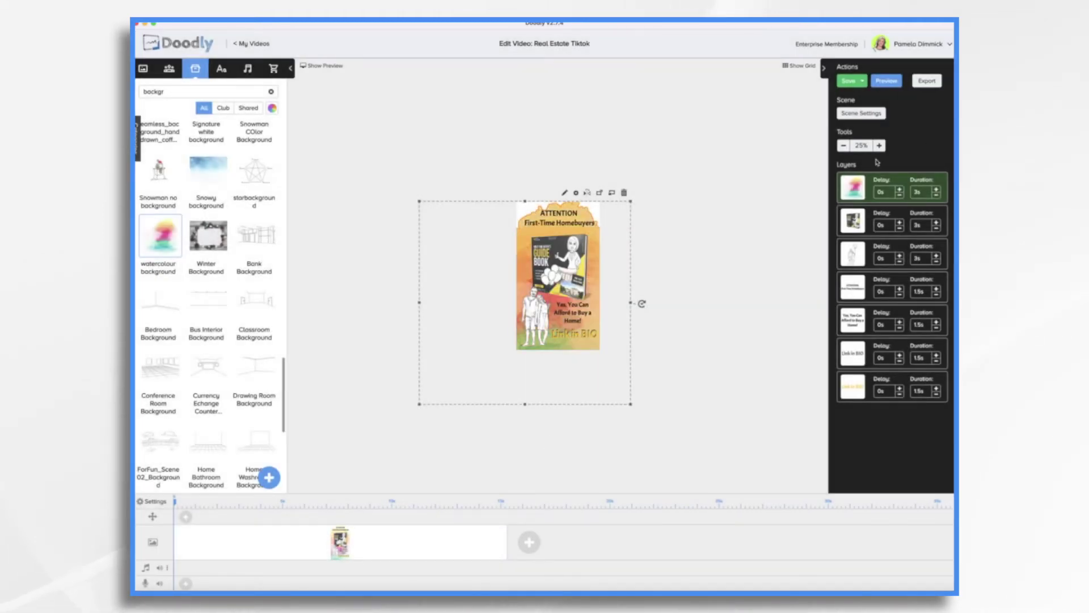
left_click(879, 146)
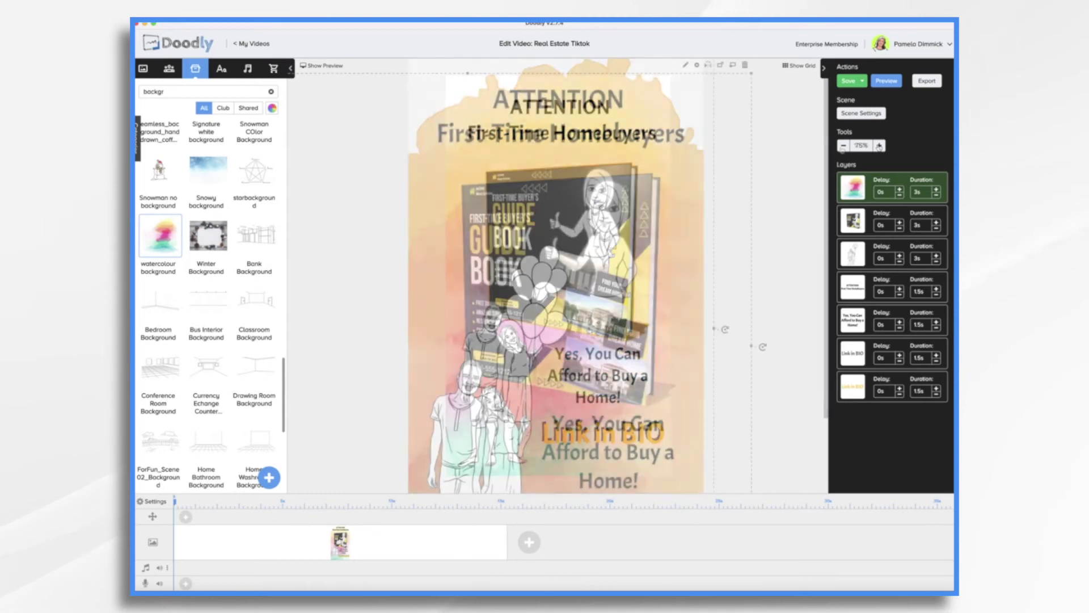
left_click(698, 66)
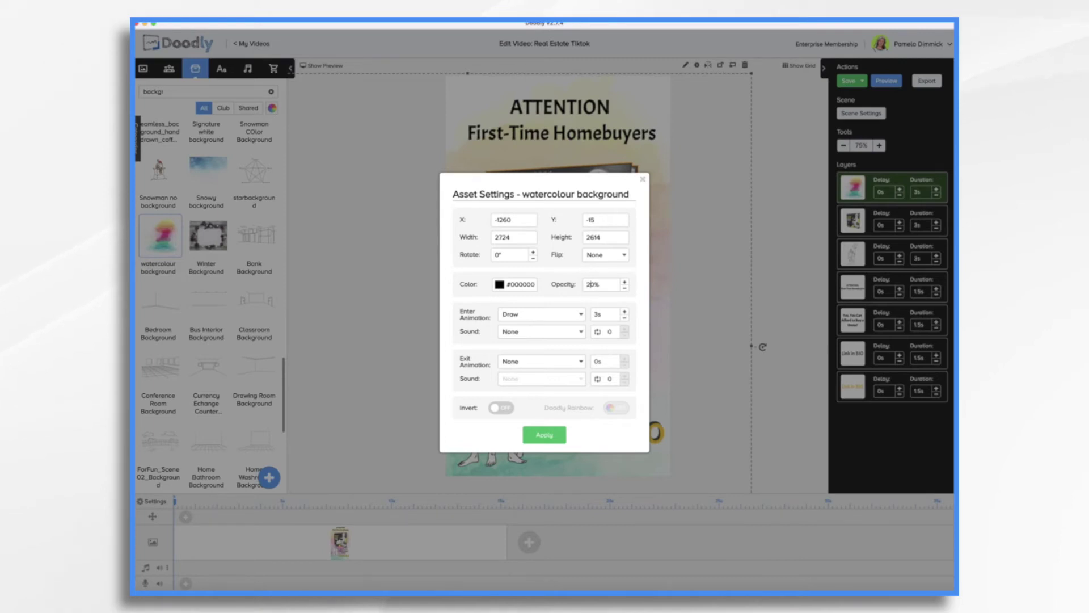
left_click(539, 435)
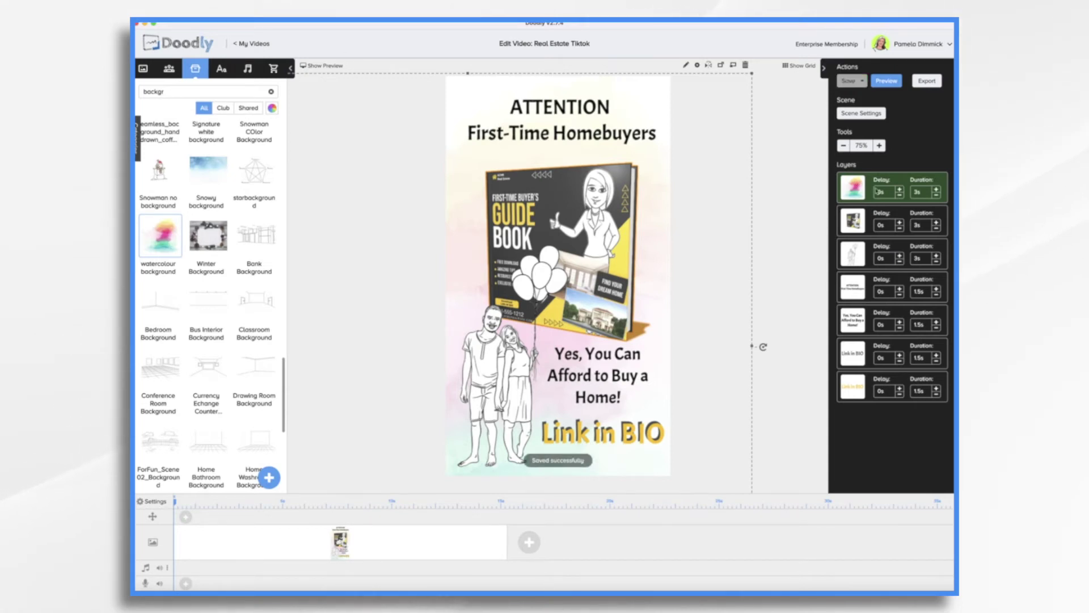
- Cut the watercolour's draw duration to 0.5s and move the ATTENTION heading second in Layers
left_click(936, 195)
left_click(937, 196)
left_click(937, 196)
left_click(937, 196)
left_click(936, 196)
left_click(937, 196)
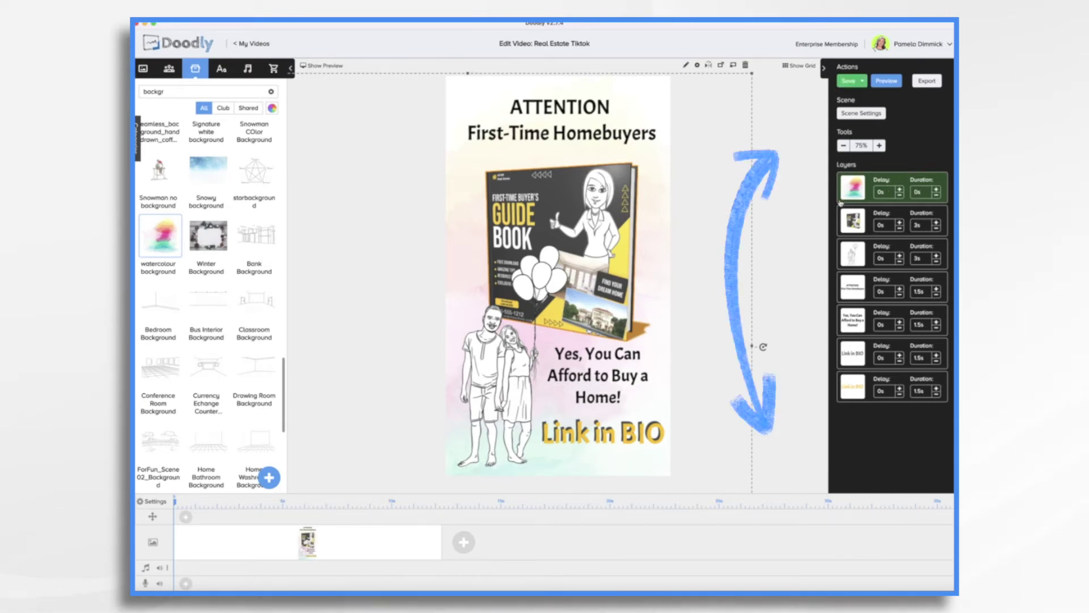
left_click_drag(857, 287, 859, 215)
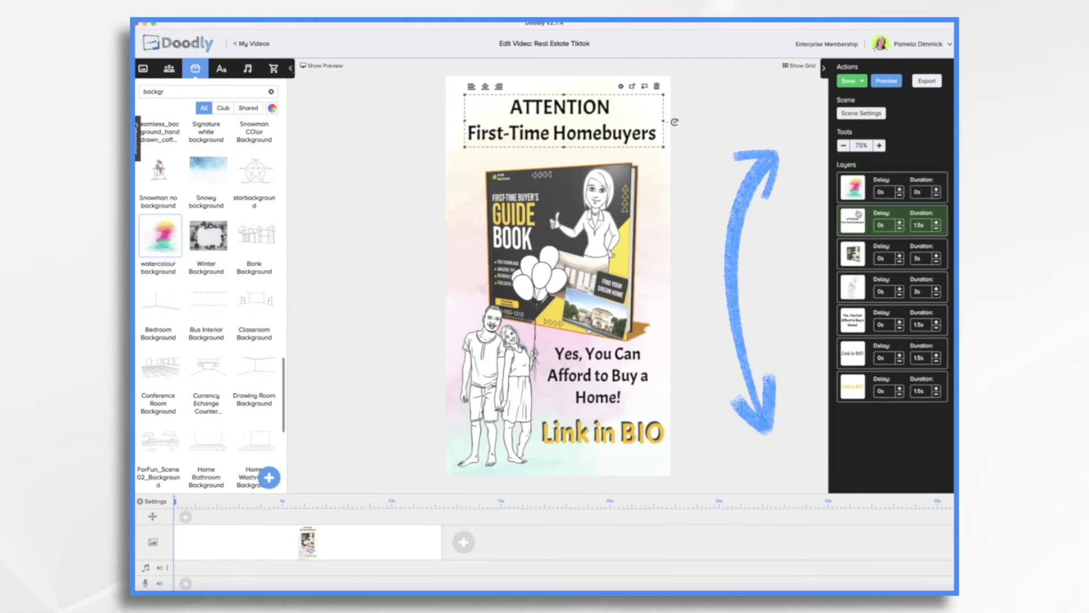
- Set the guide book's Reveal Mode to Fade and save the asset
left_click(856, 259)
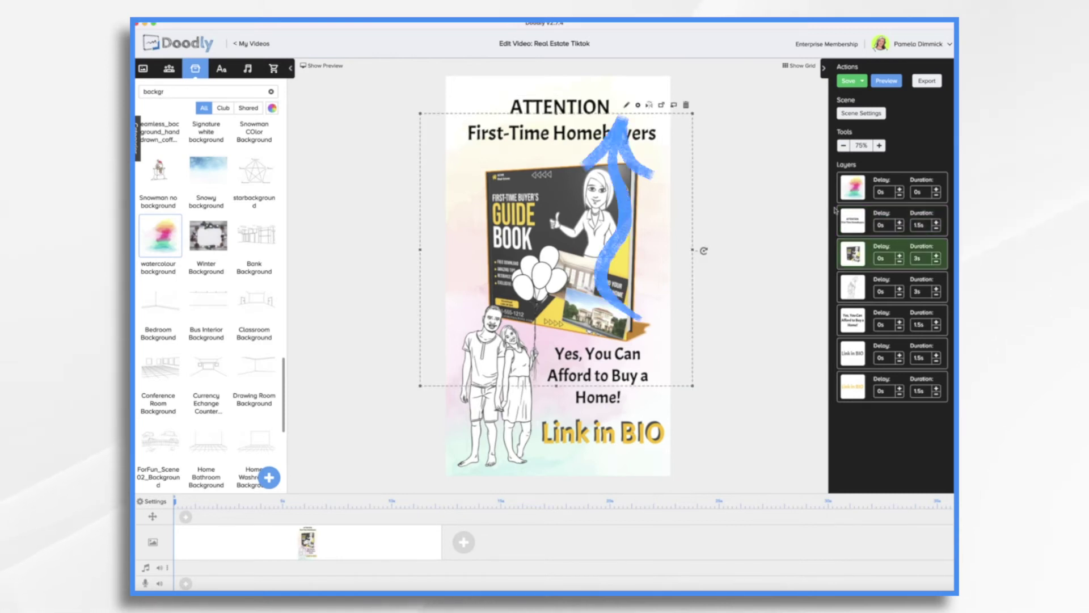
left_click(627, 106)
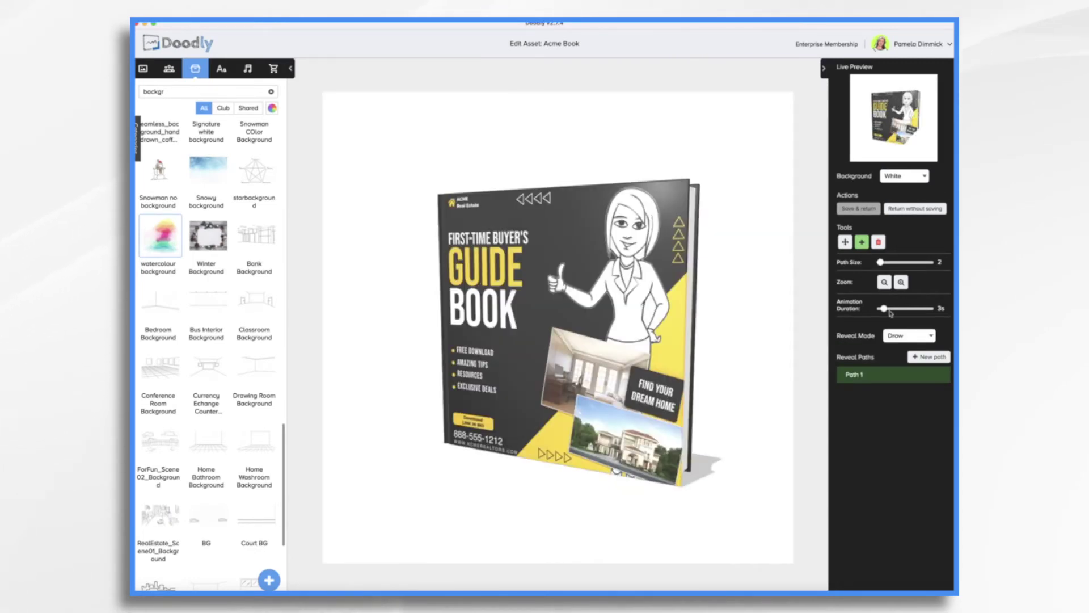
left_click(908, 336)
left_click(898, 346)
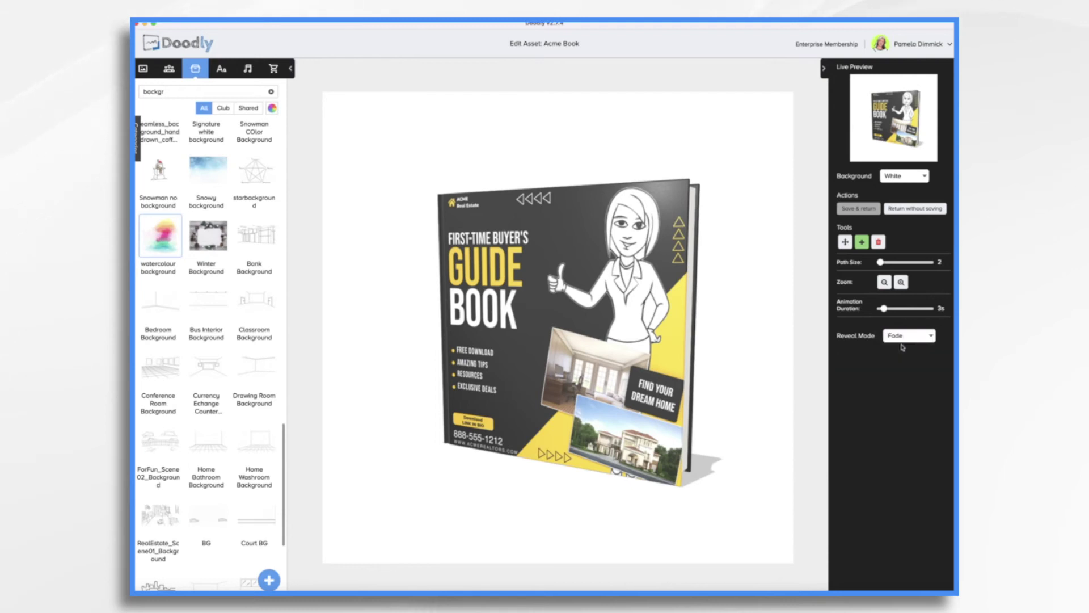
left_click(858, 209)
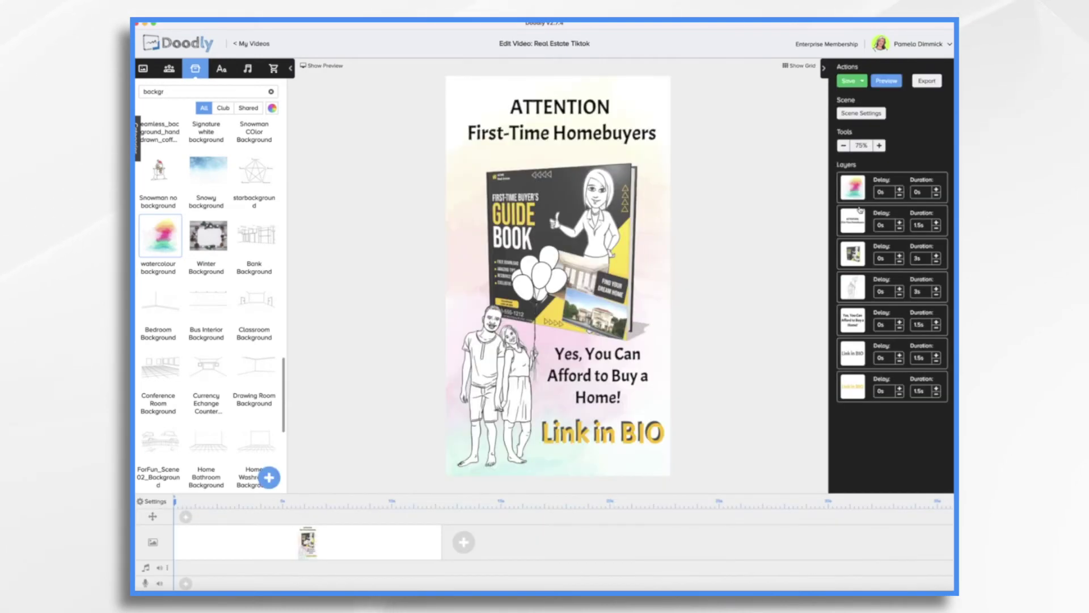
- Retime book to 1s, couple to 2.5s, Link in BIO to 0.5s; draw the Yes text before the couple
left_click(937, 261)
left_click(937, 262)
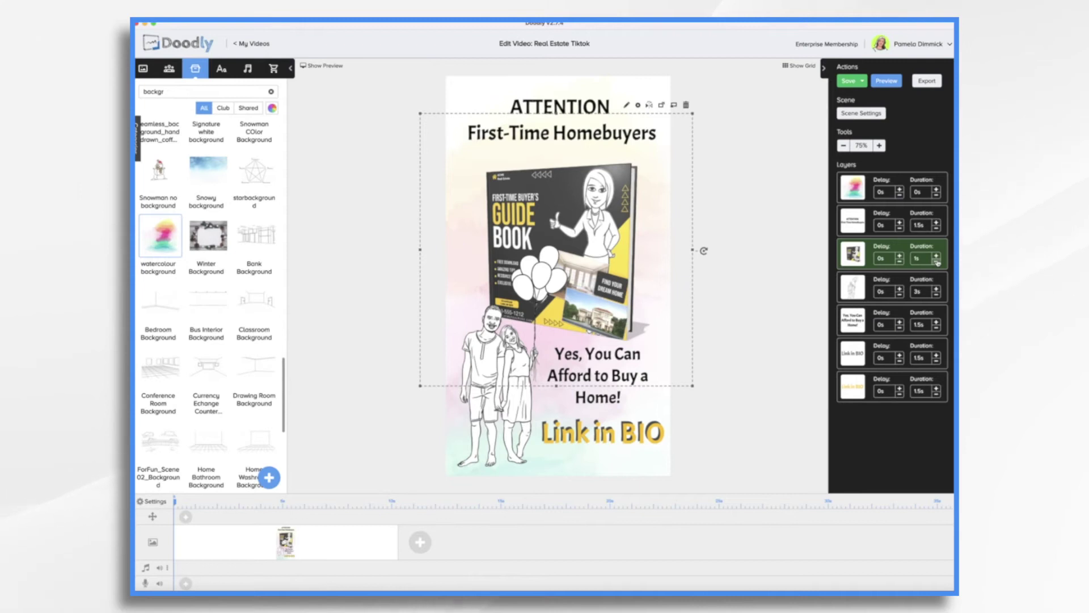
left_click(936, 295)
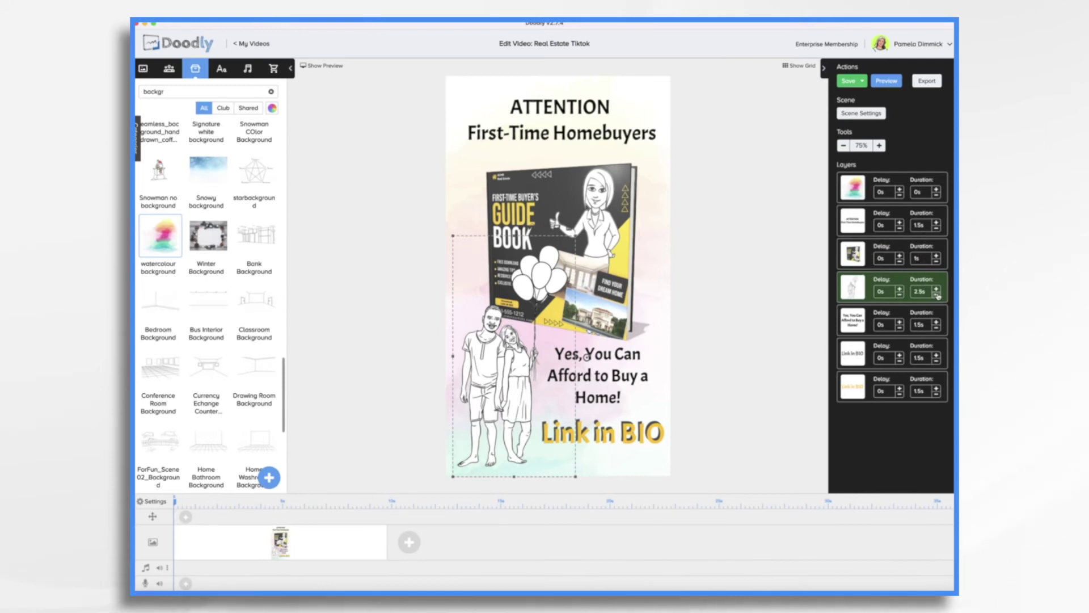
left_click_drag(858, 320, 861, 282)
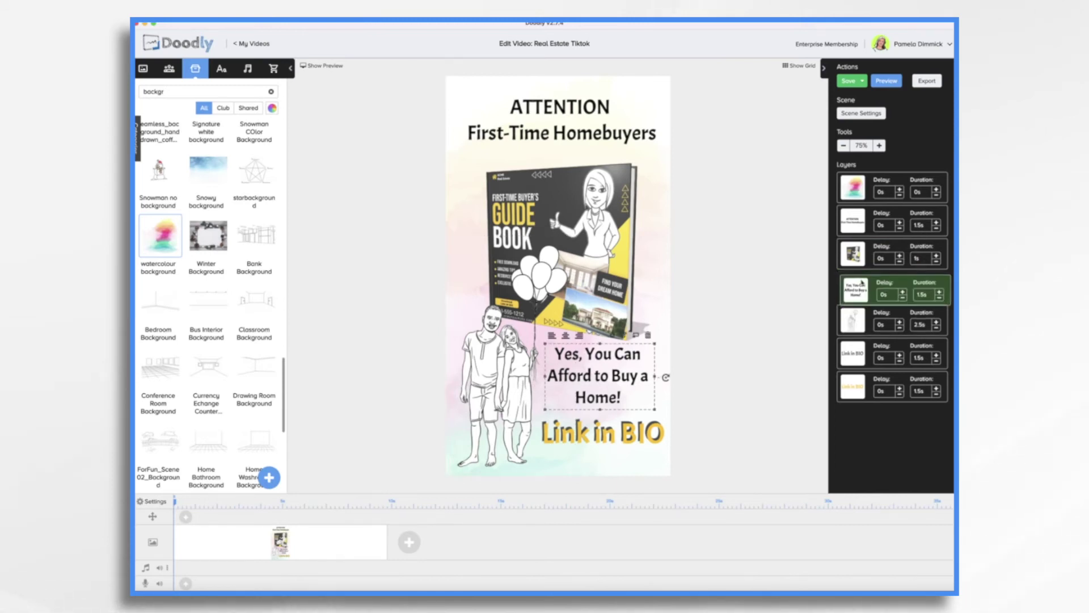
left_click_drag(948, 274, 951, 304)
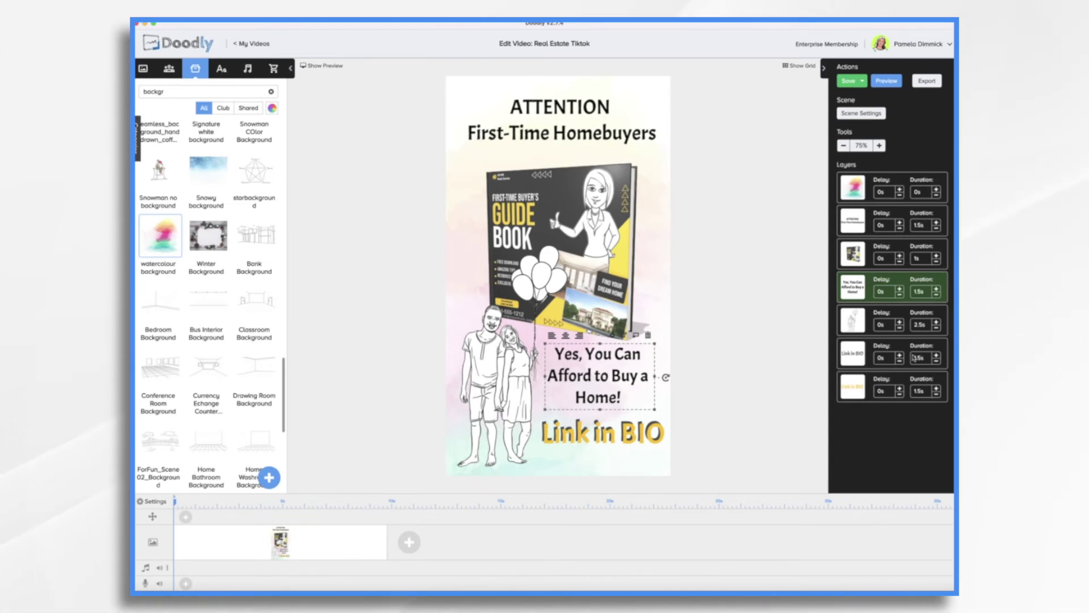
double_click(936, 363)
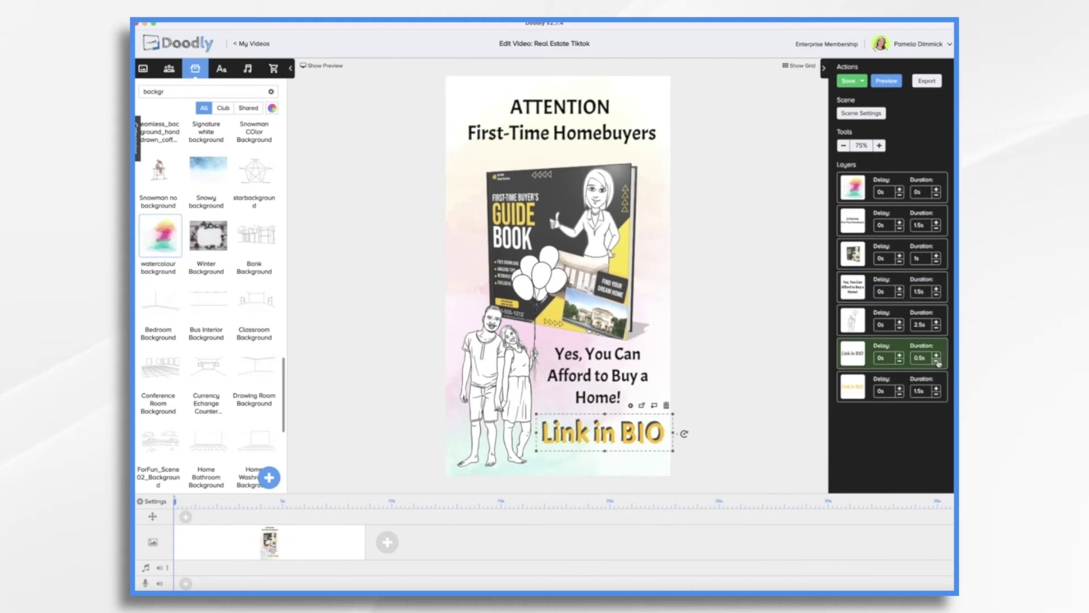
left_click(937, 363)
left_click(936, 356)
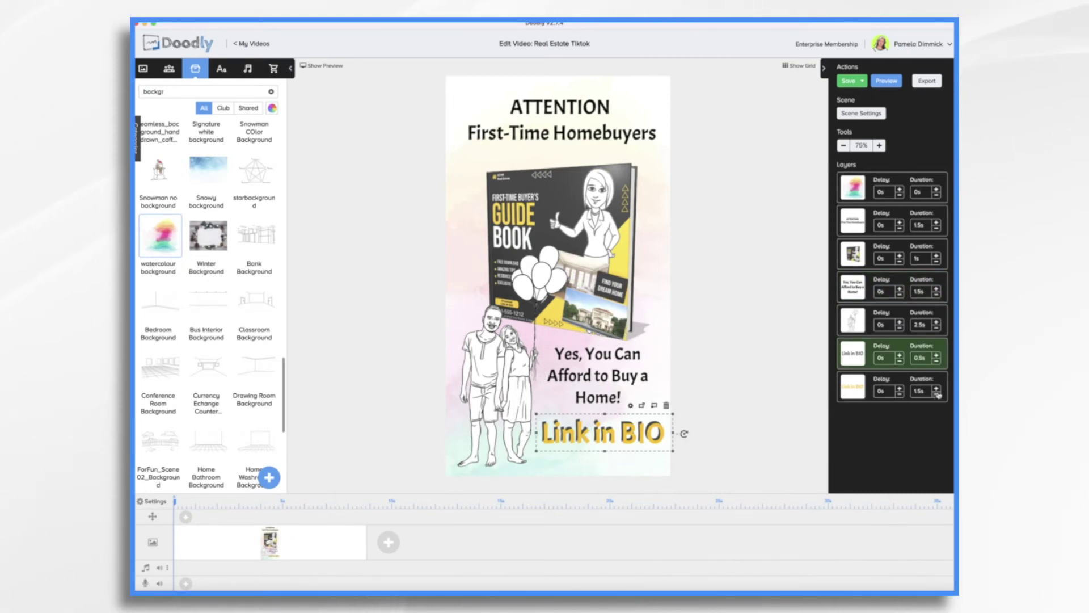
- Save the project, watch a full preview, then bring up the video settings
key("ctrl+s")
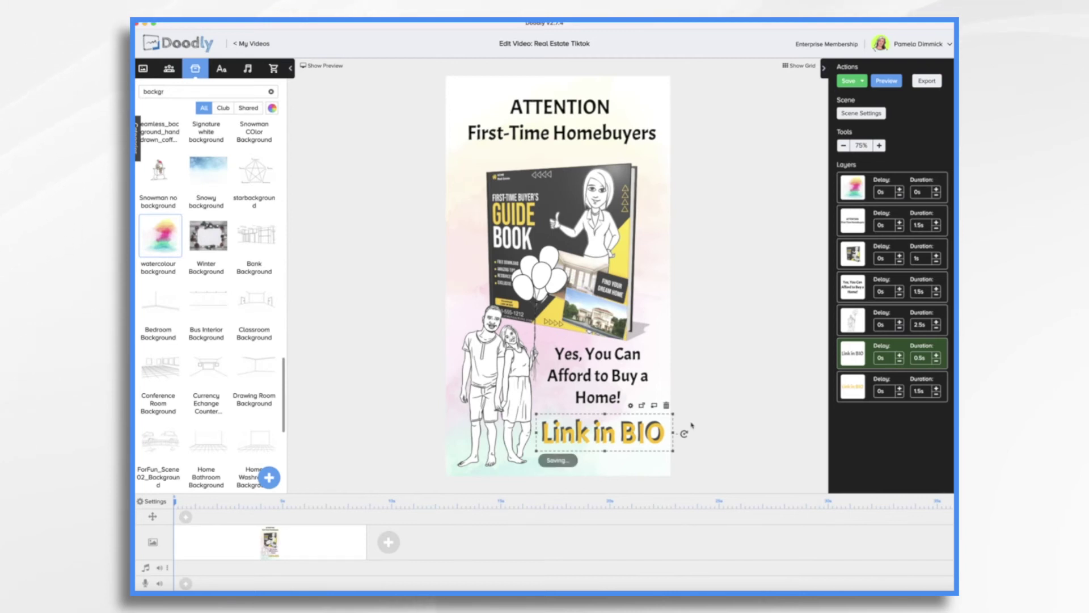
left_click(888, 84)
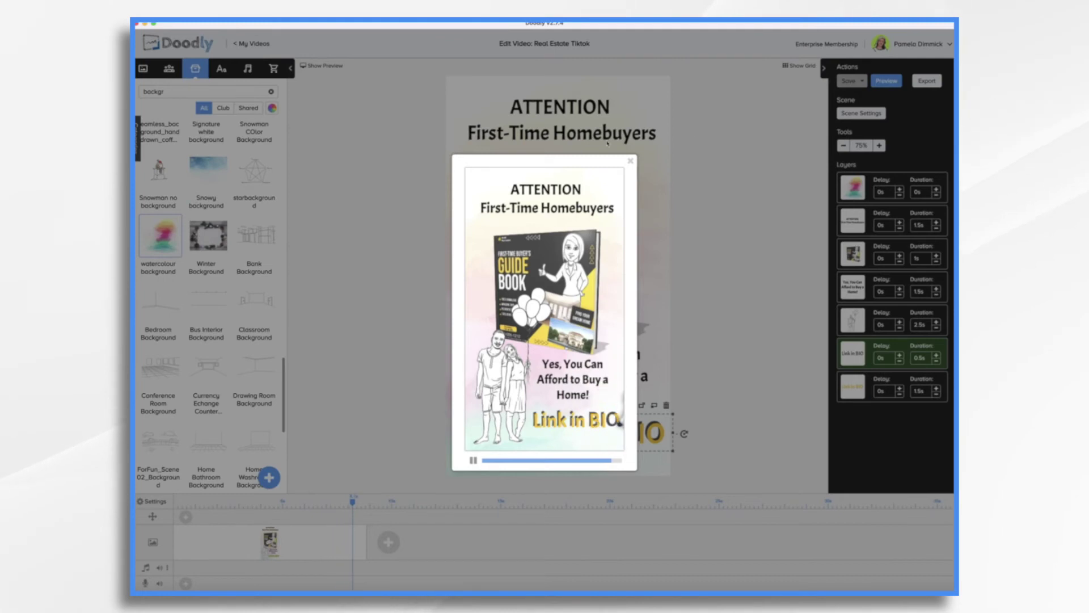
left_click(631, 162)
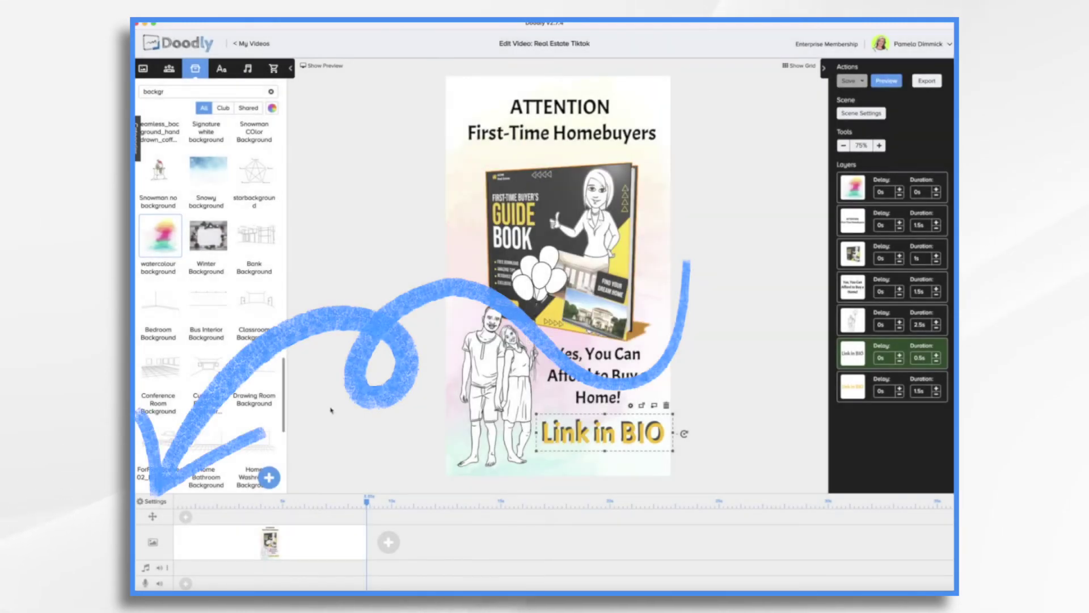
left_click(152, 503)
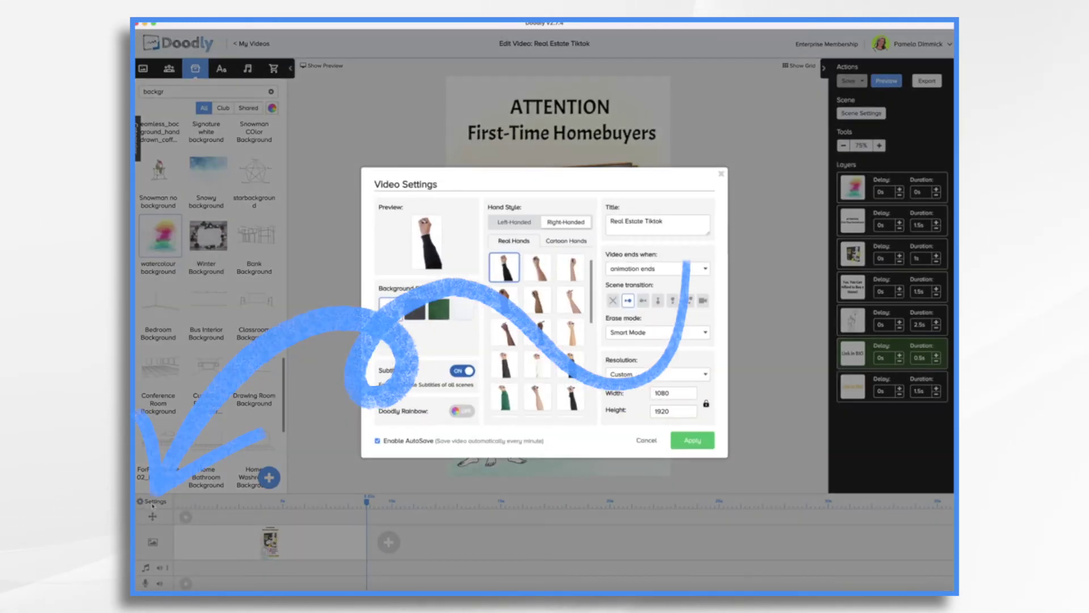
- Apply Erase mode Off and the grey Cartoon Hands drawing hand, then preview the scene
left_click(634, 335)
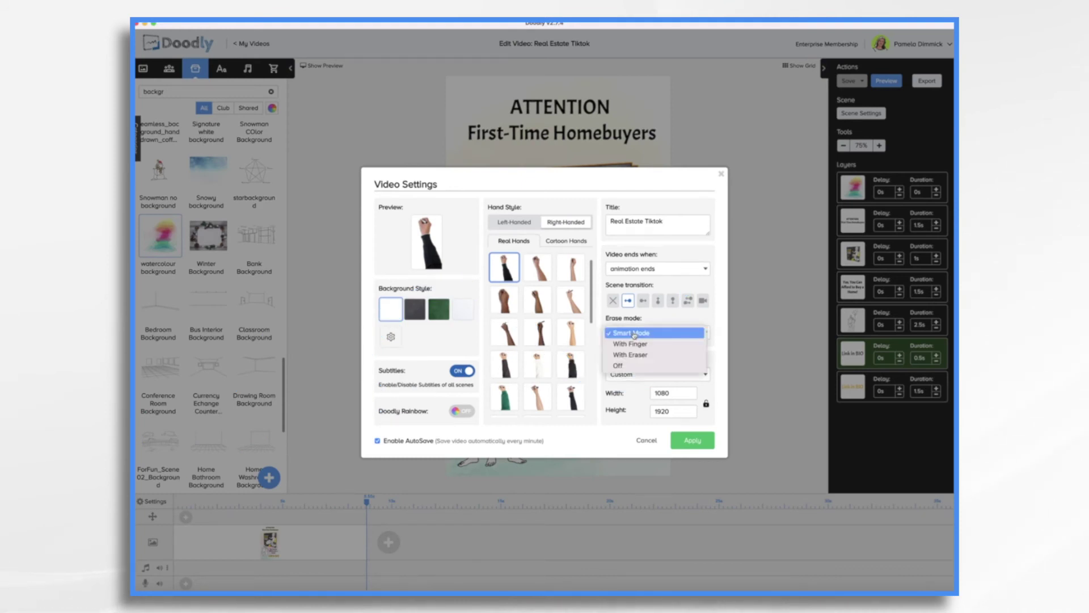
left_click(619, 367)
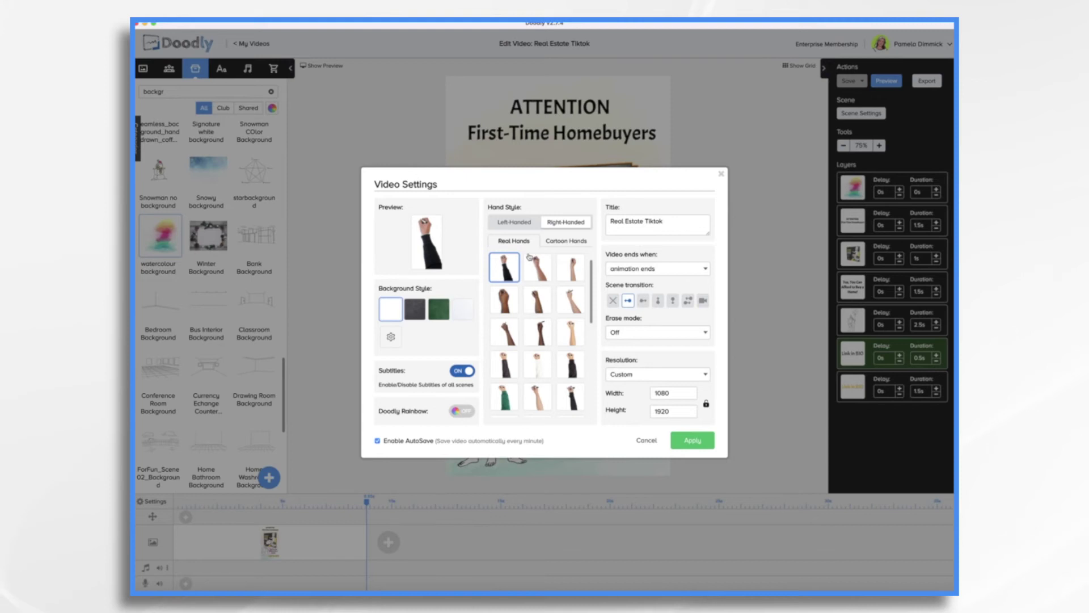
left_click(574, 241)
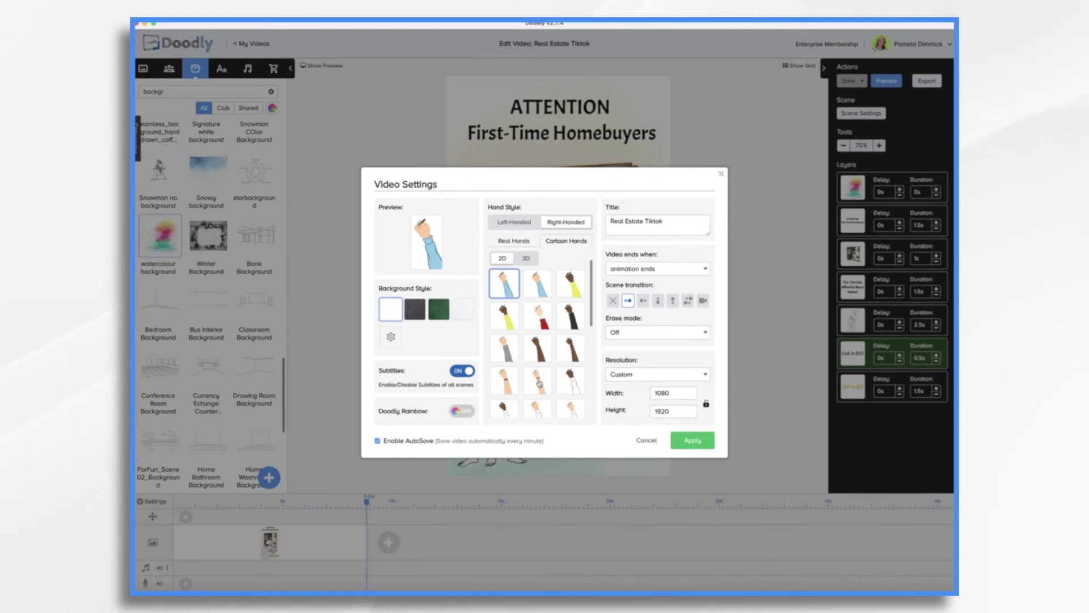
left_click(509, 356)
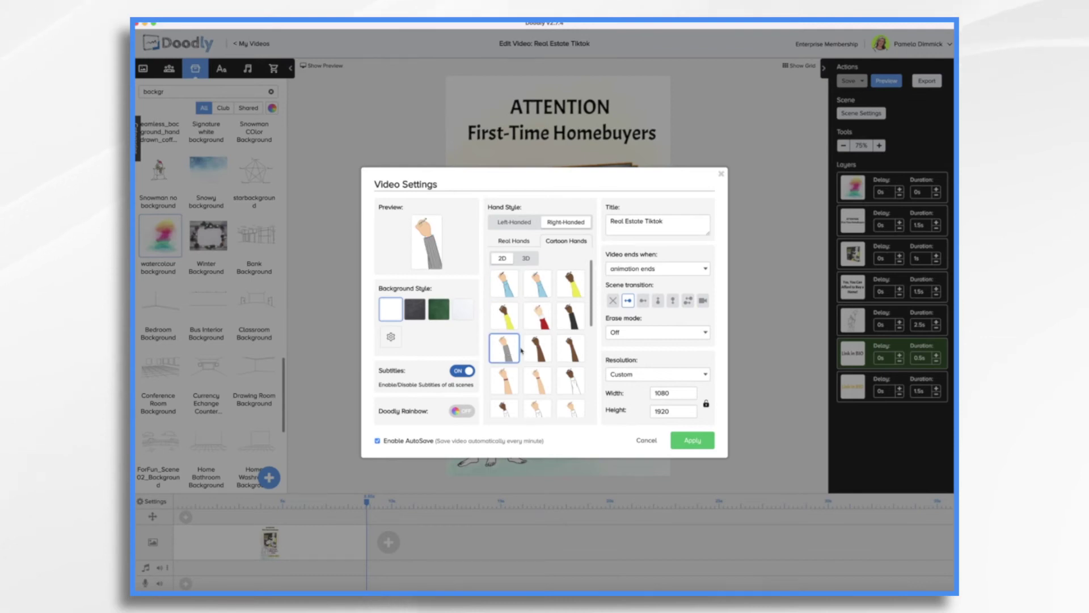
left_click(704, 445)
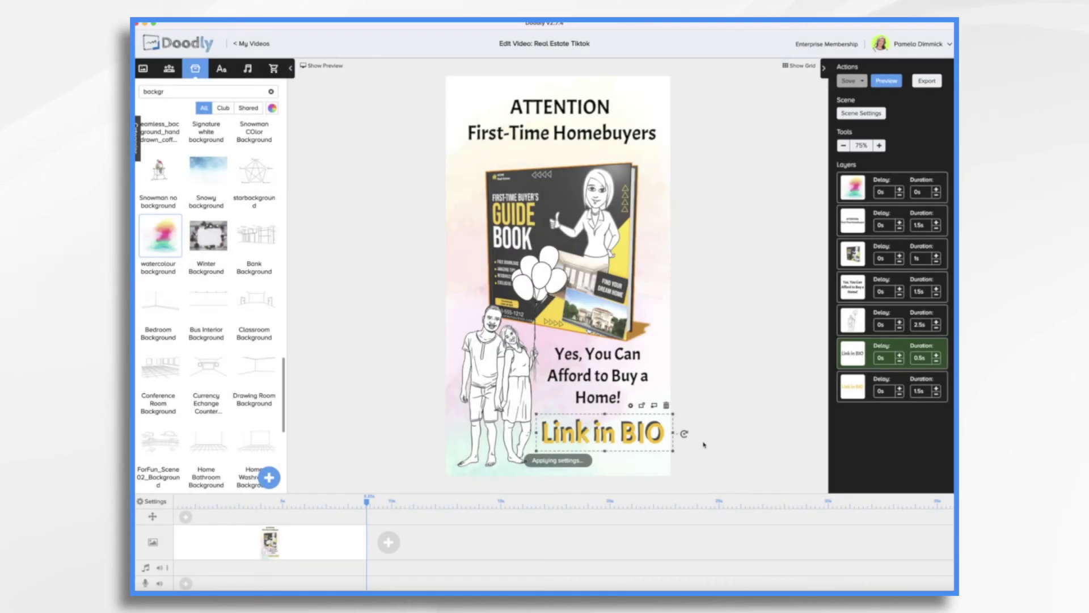
left_click(885, 81)
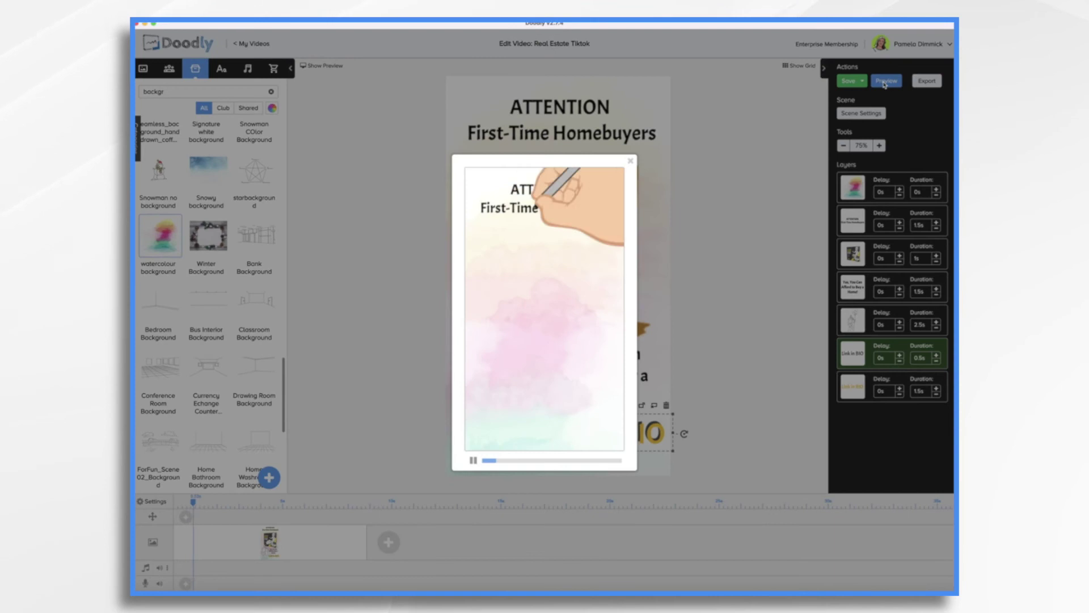